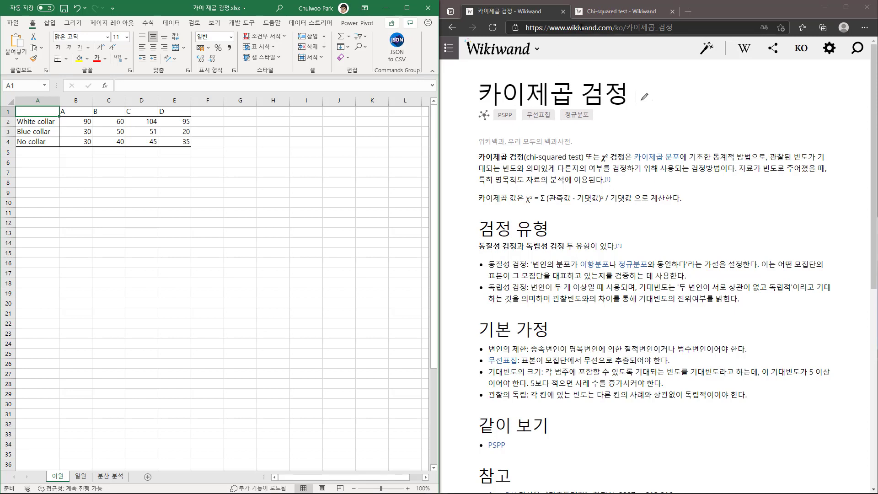
Open the English Chi-squared test article and find its worked example for categorical data with occupations and neighborhoods.
left_click(597, 15)
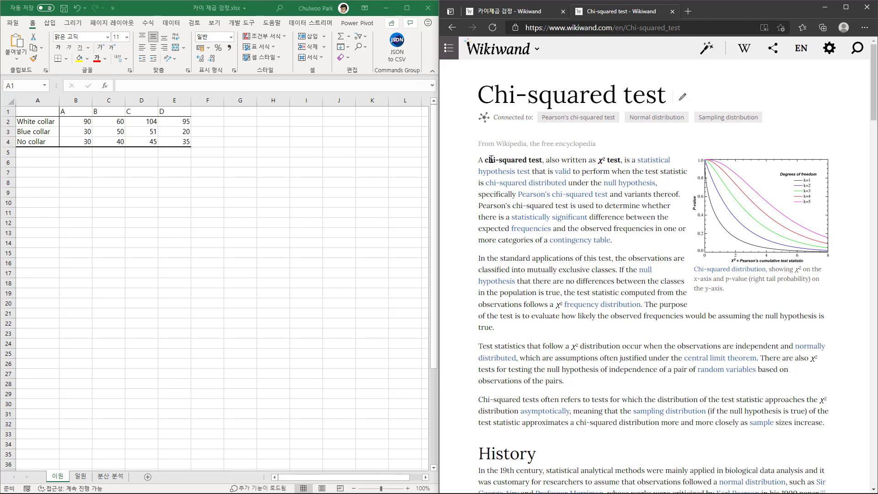
left_click(512, 11)
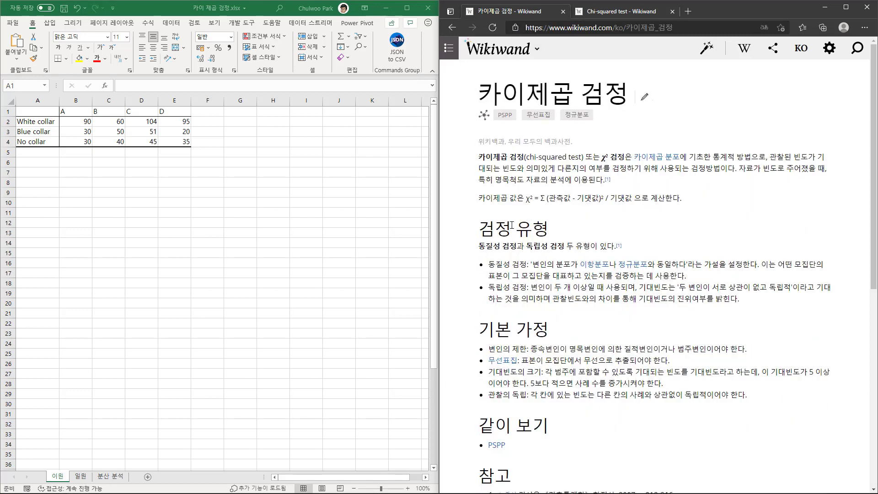
left_click(40, 130)
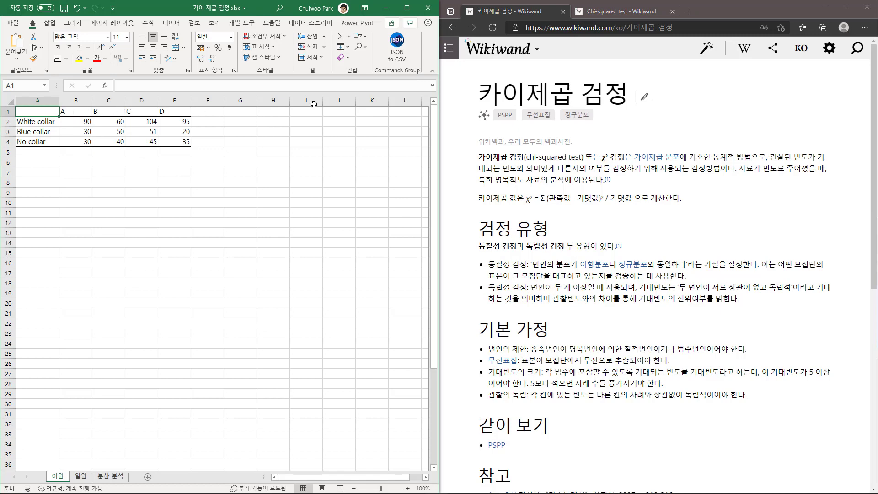
left_click(611, 13)
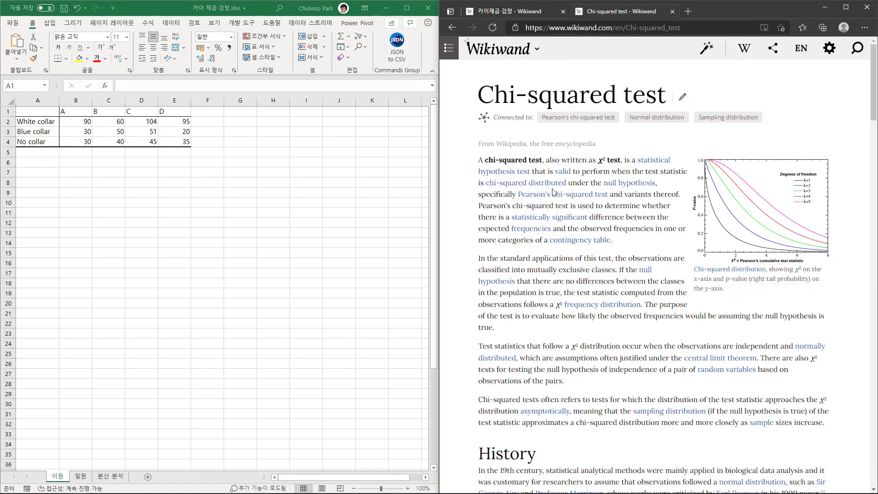
scroll(505, 151, "down", 15)
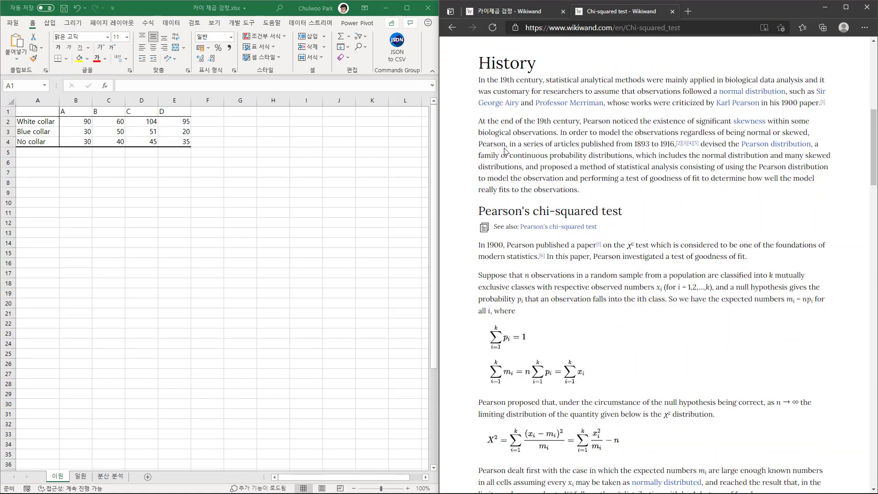
scroll(505, 151, "down", 12)
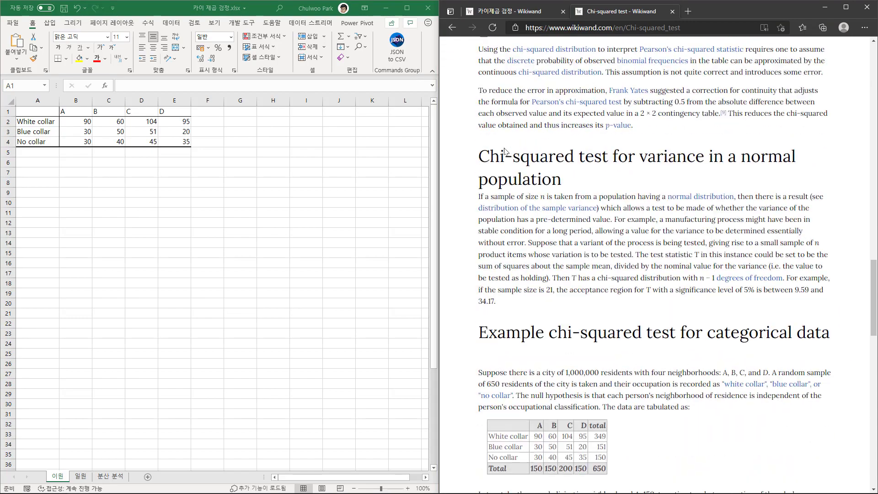
scroll(652, 302, "down", 2)
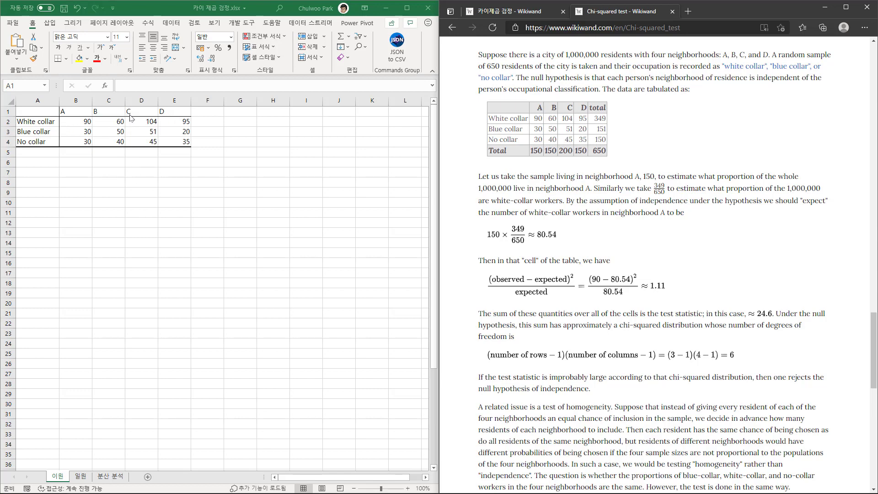
Examine the collar categories in A2:A4 and the neighborhood A counts in the 이원 sheet's contingency table.
left_click(34, 122)
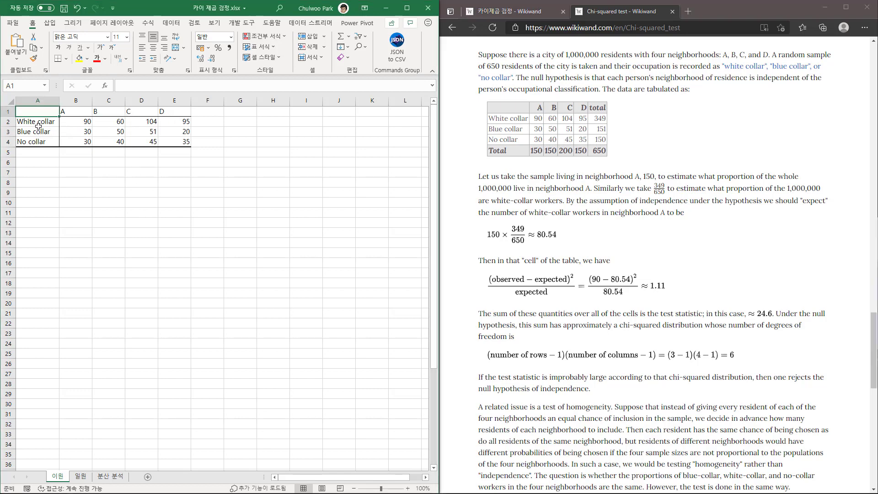
key("Down")
key("Down")
key("Down")
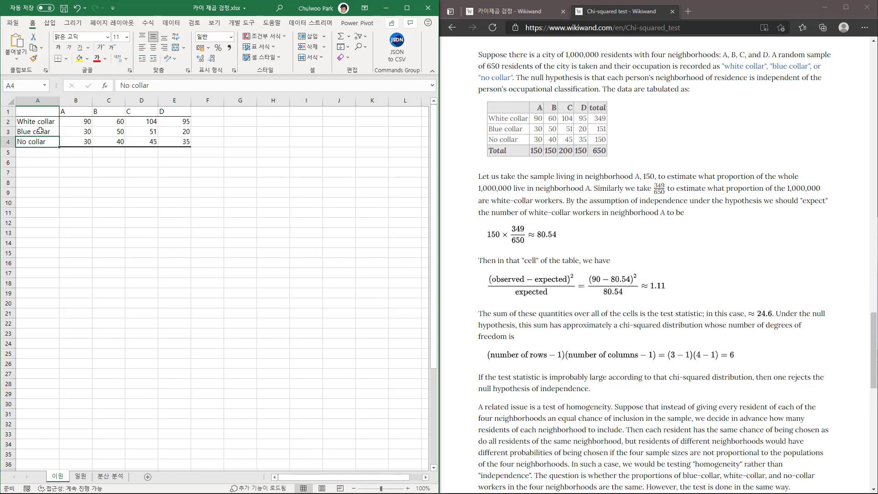
key("Up")
key("Up")
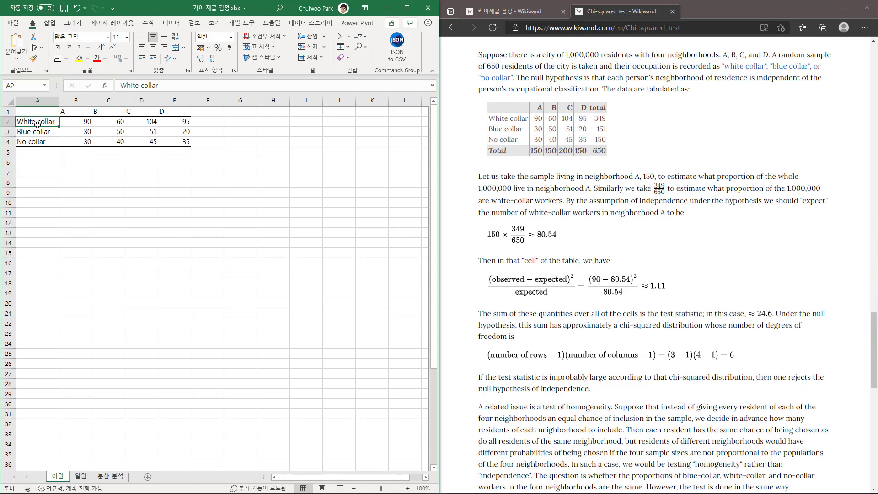
left_click(80, 133)
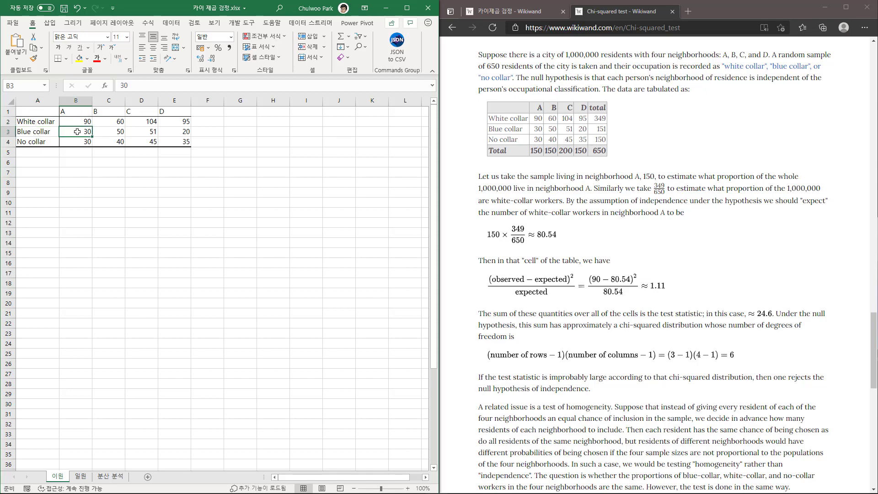
left_click(79, 141)
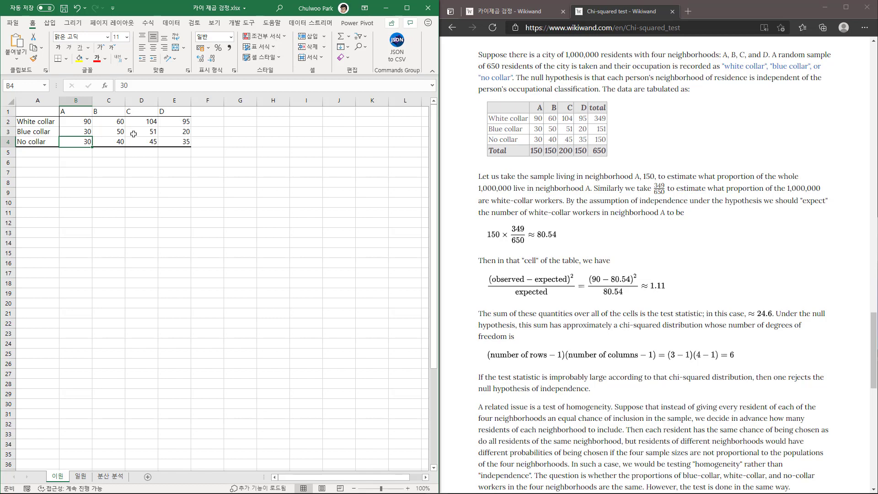
Open the 분산 분석 sheet and examine its driver headings, vehicle labels and the values for vehicle 가.
left_click(114, 476)
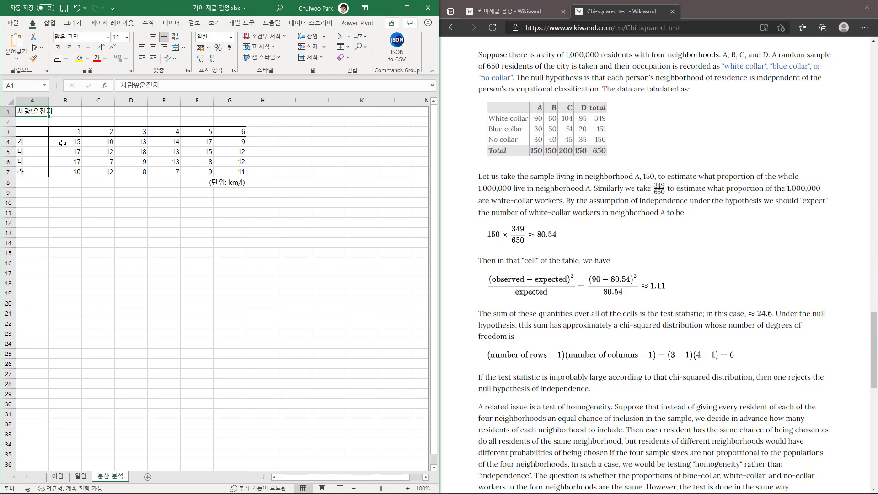
left_click(63, 144)
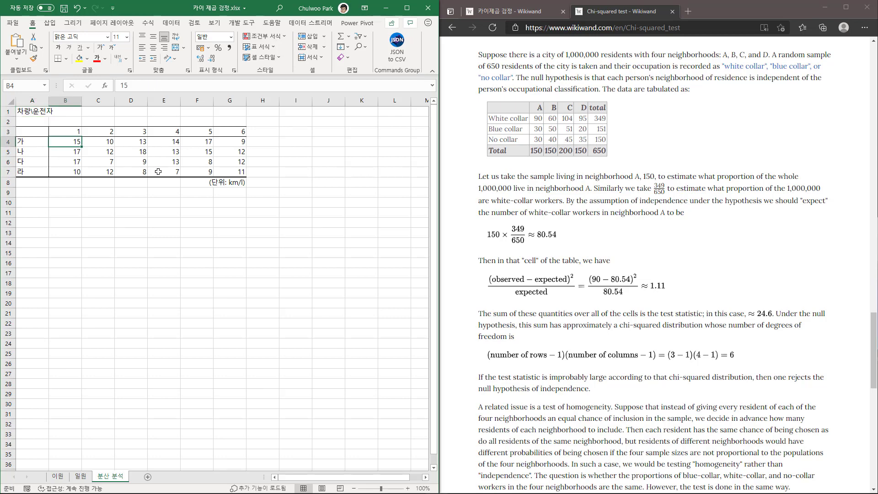
left_click(62, 128)
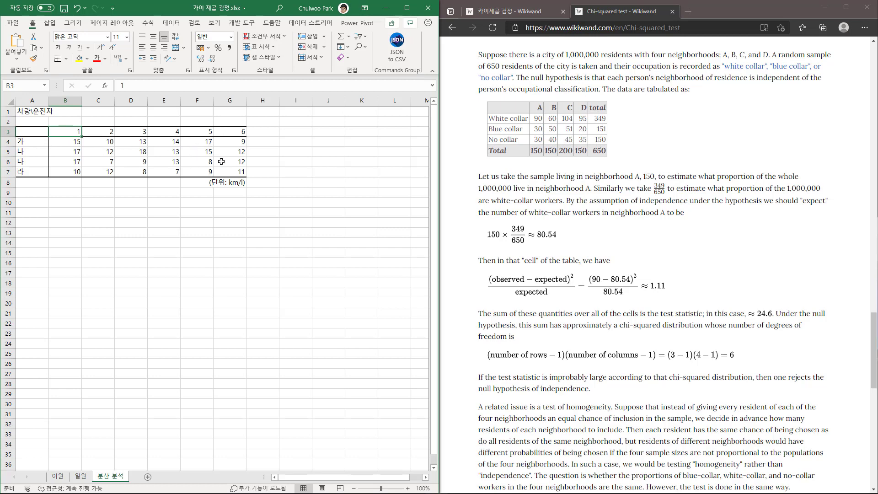
left_click(38, 140)
left_click(67, 131)
left_click_drag(71, 144, 226, 141)
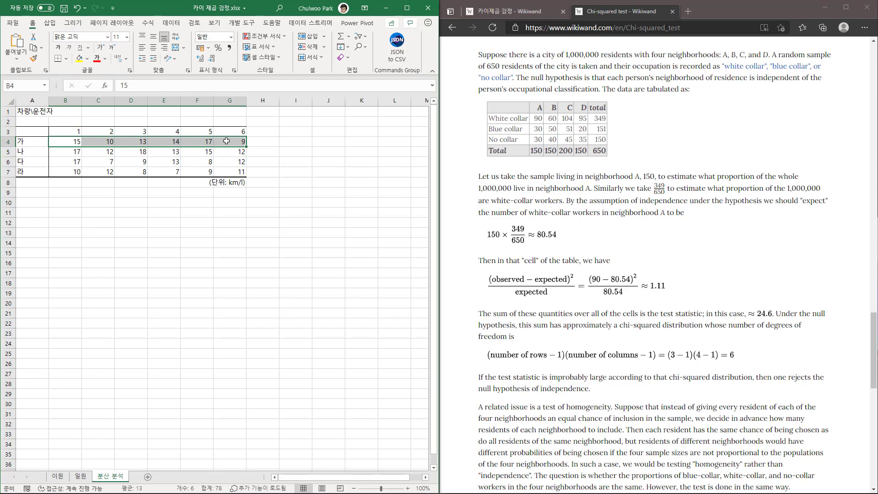
left_click(97, 154)
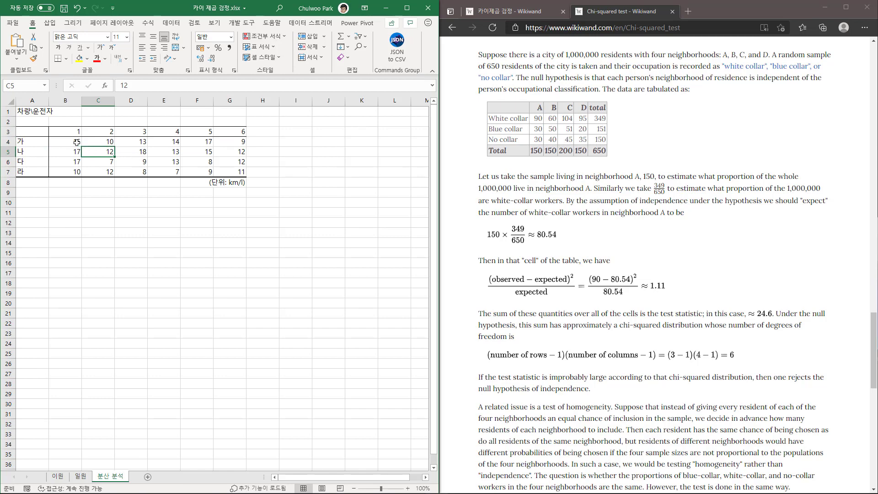
Highlight the fuel-economy measurements in B4:G7 of the vehicle-by-driver table and inspect the data.
left_click_drag(74, 142, 227, 171)
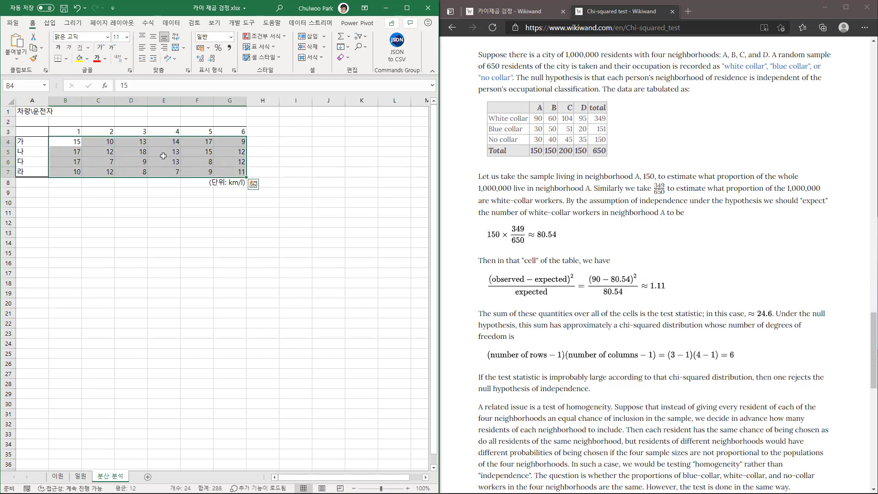
left_click_drag(72, 142, 222, 172)
left_click(155, 151)
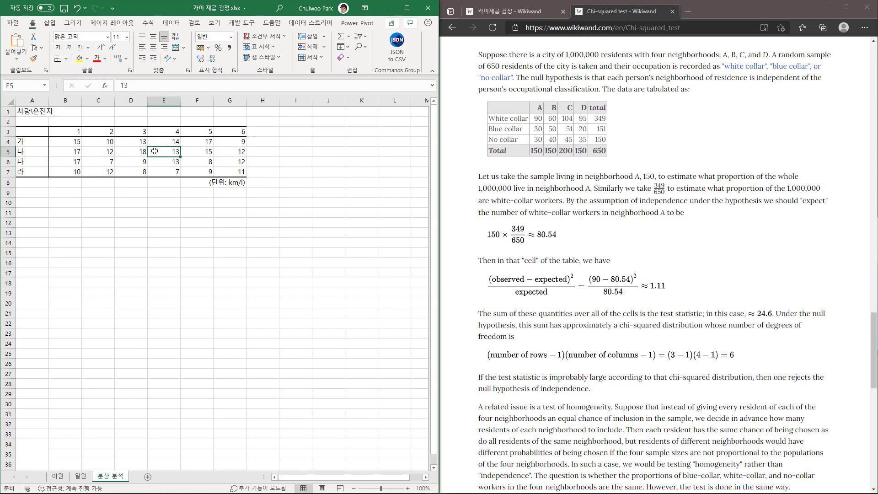
left_click_drag(60, 143, 223, 170)
left_click(68, 144)
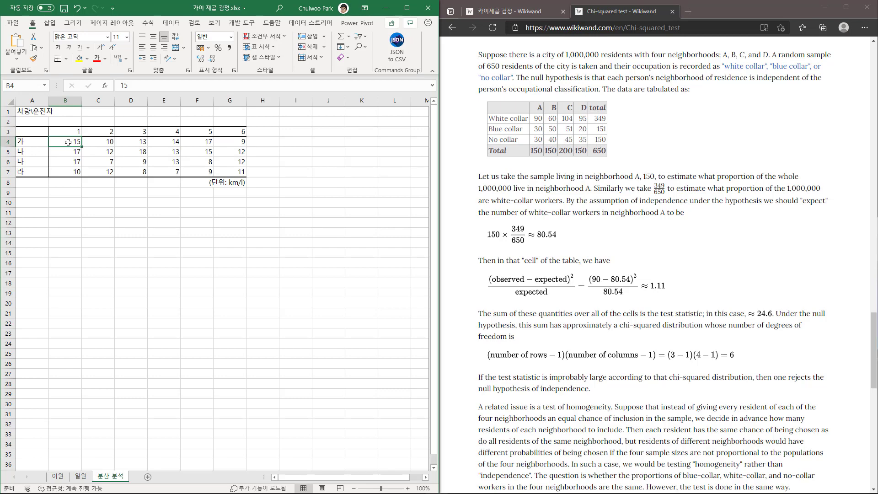
left_click_drag(68, 141, 226, 168)
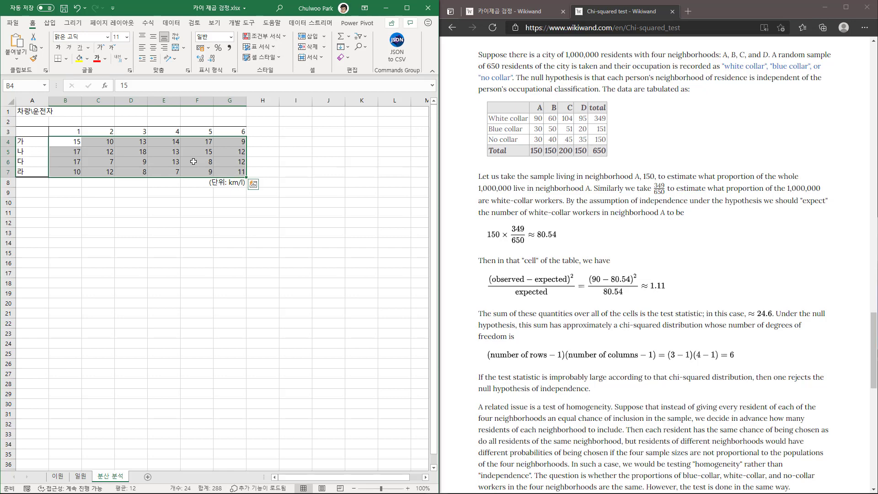
left_click(193, 161)
Return to the 이원 sheet and examine the observed frequencies across the occupation-by-neighborhood table.
left_click(63, 476)
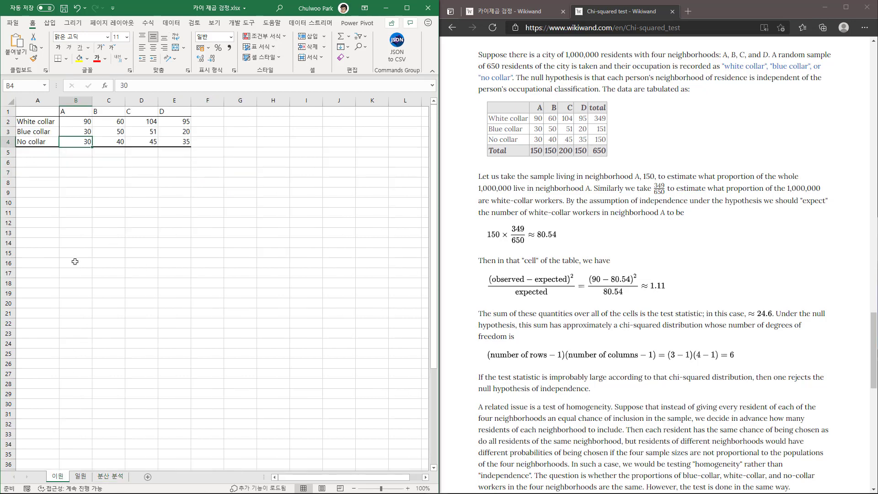
left_click(81, 124)
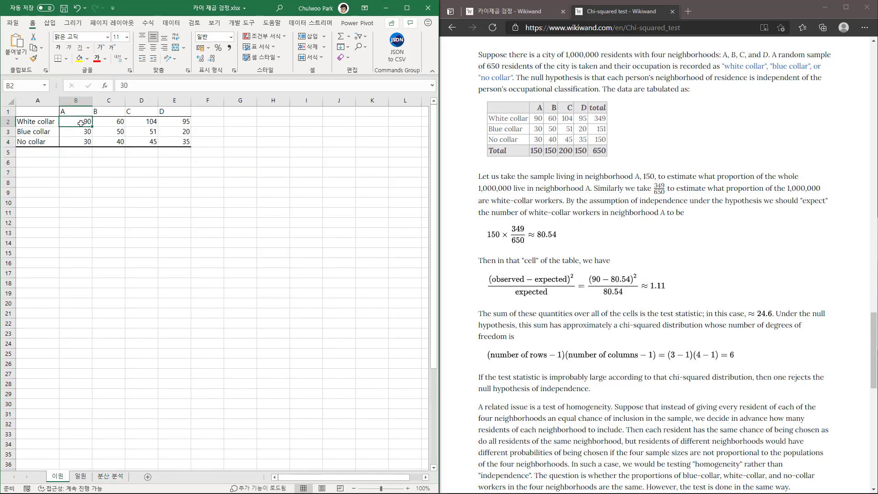
left_click(81, 132)
left_click(83, 144)
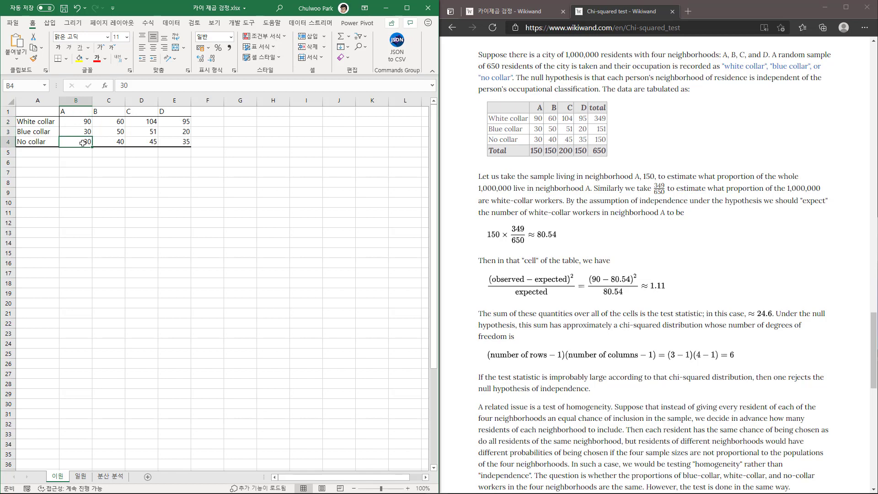
left_click(116, 131)
left_click(115, 141)
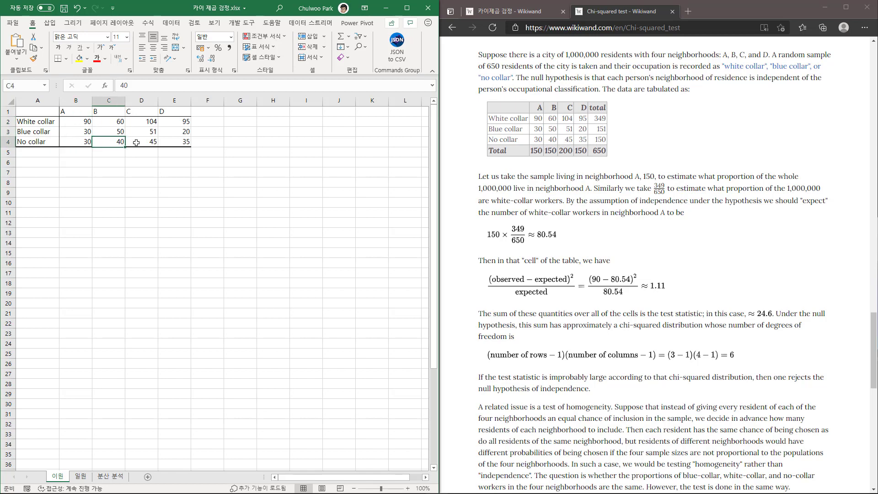
left_click(136, 142)
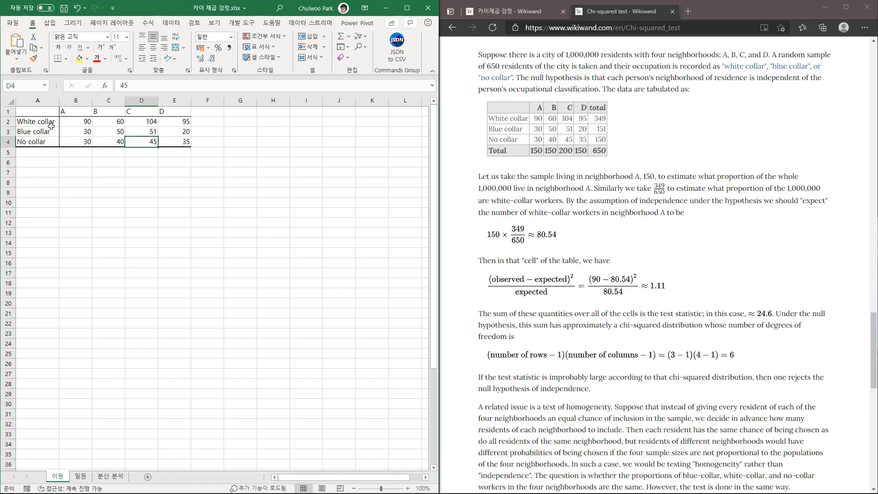
left_click_drag(80, 124, 172, 139)
left_click(142, 131)
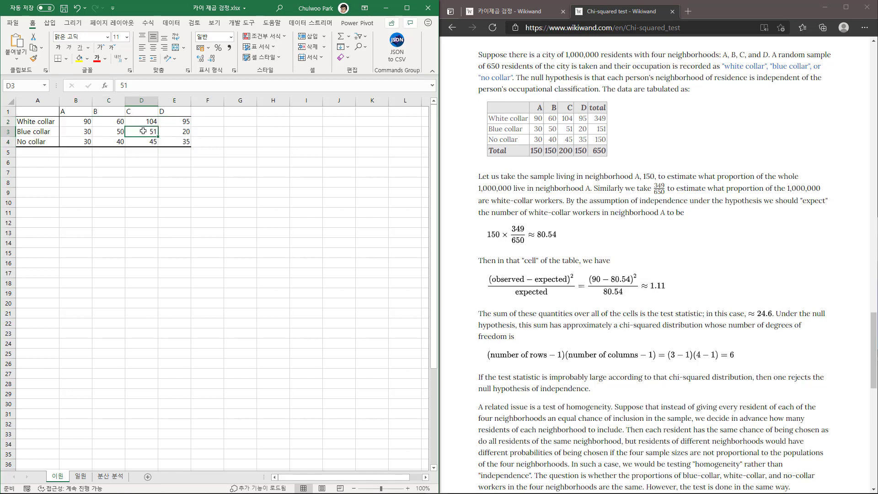
Switch back to the 분산 분석 sheet and review the continuous measurements in B4:G7 for comparison with the frequency data.
left_click(120, 478)
left_click_drag(67, 144, 241, 173)
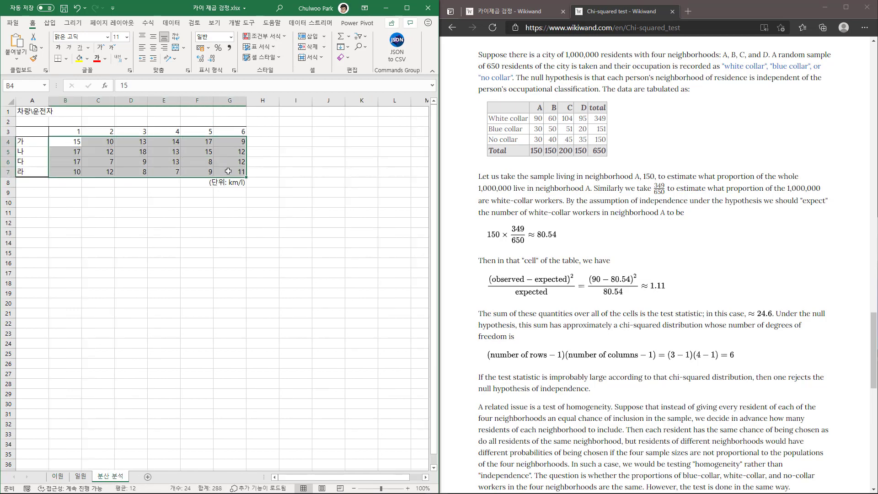
left_click(107, 144)
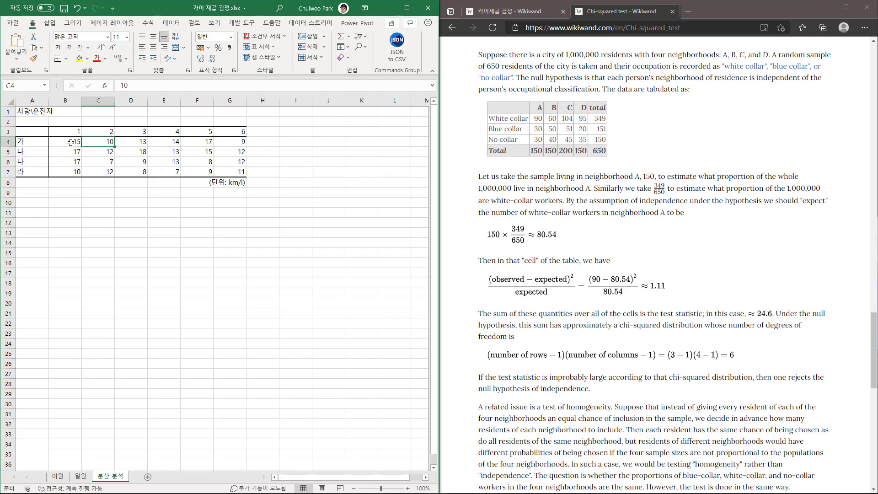
left_click_drag(65, 142, 226, 170)
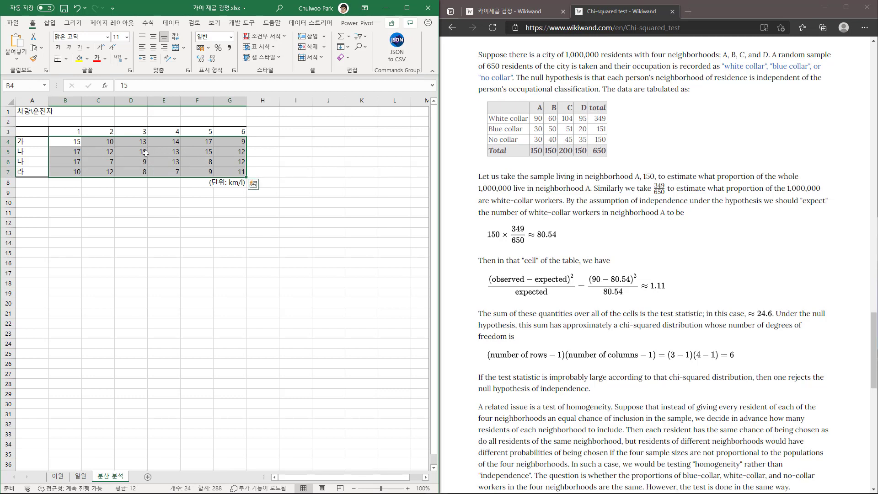
left_click_drag(66, 141, 245, 173)
left_click(199, 163)
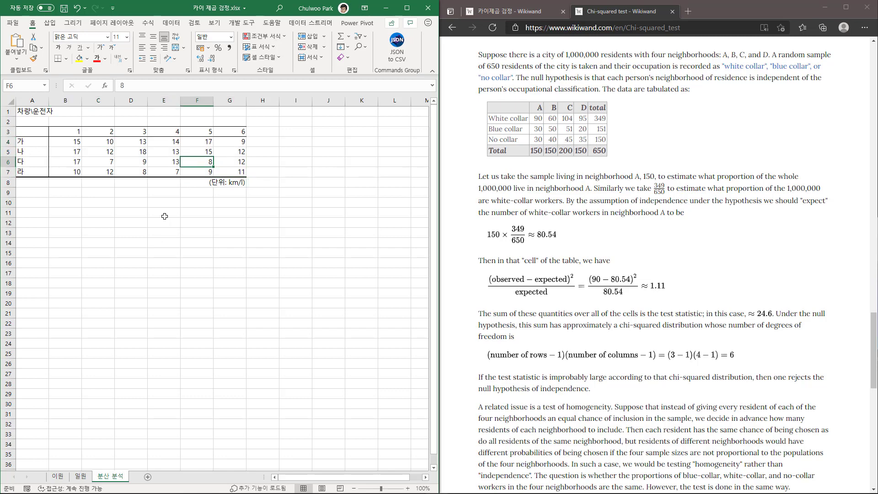
Go back to the 이원 sheet and review the article's passage on the test statistic alongside the frequency table.
left_click(57, 476)
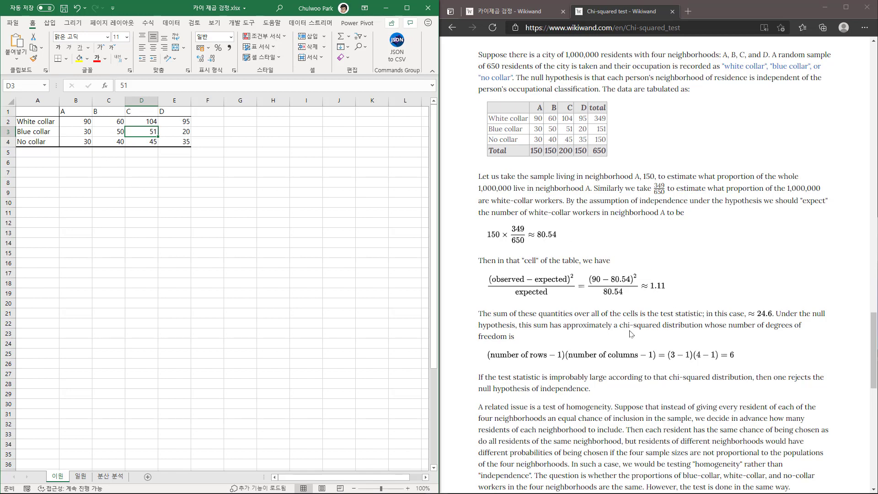
left_click_drag(662, 315, 703, 315)
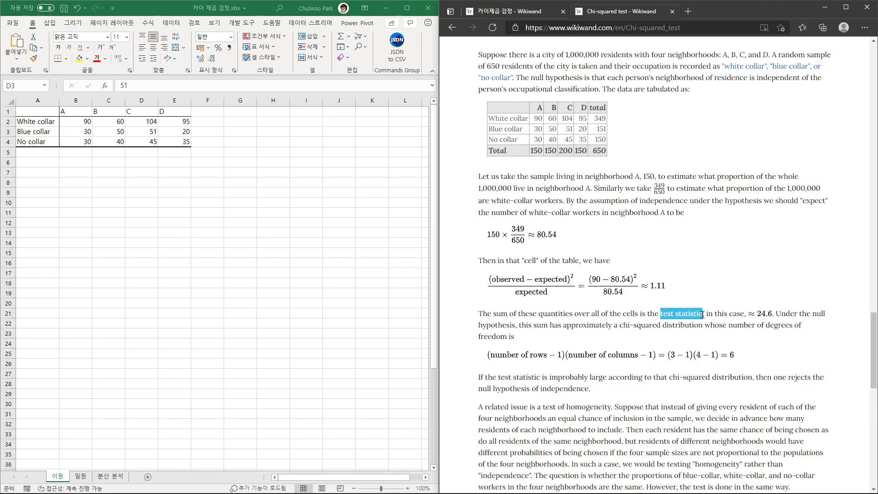
left_click(653, 314)
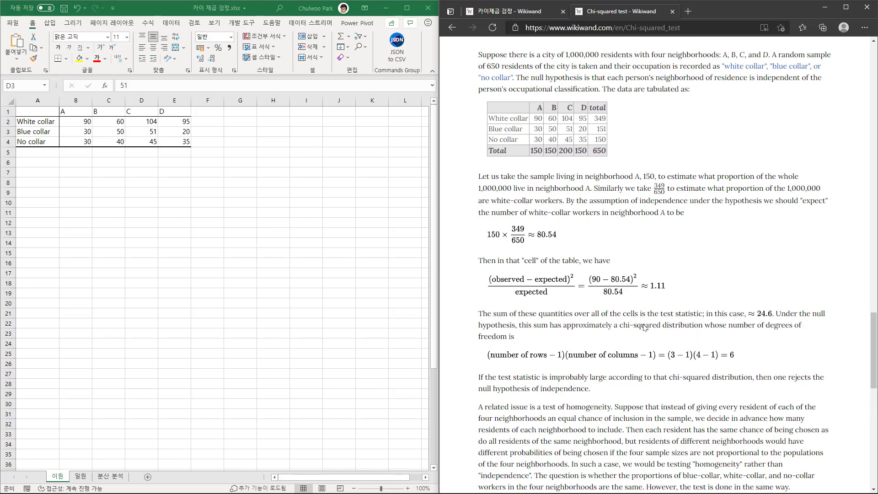
left_click(132, 132)
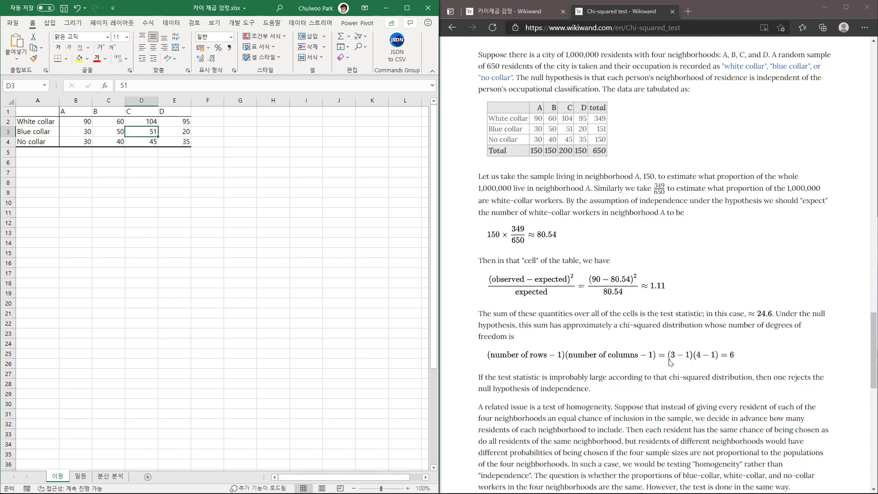
Highlight the occupation labels in A2:A4 and the neighborhood headings in B1:E1 to relate them to the article's degrees-of-freedom formula.
left_click_drag(41, 121, 39, 140)
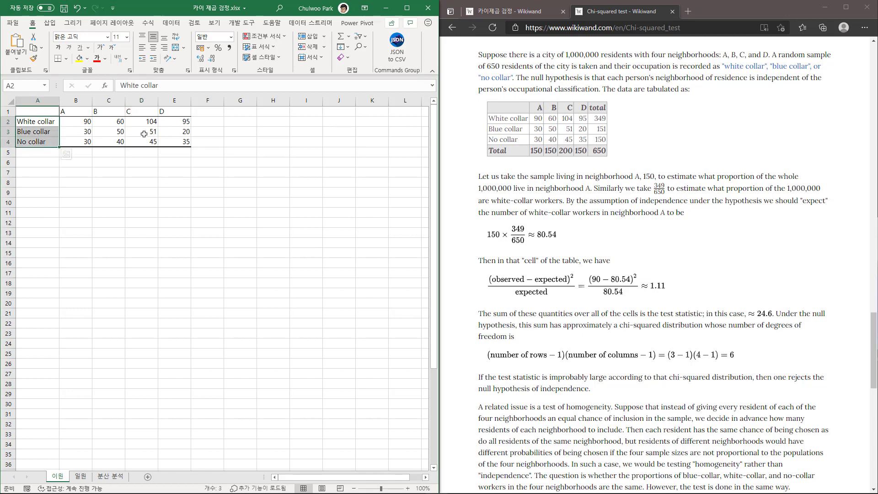
left_click_drag(75, 111, 178, 111)
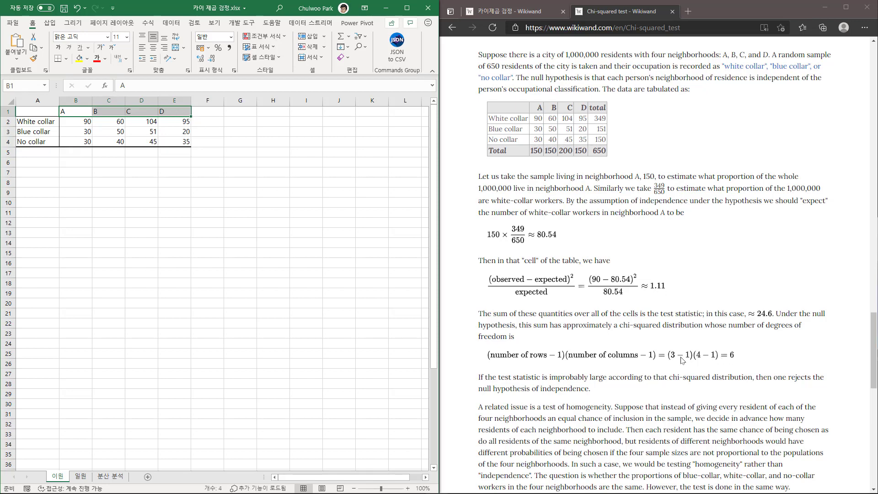
left_click(143, 140)
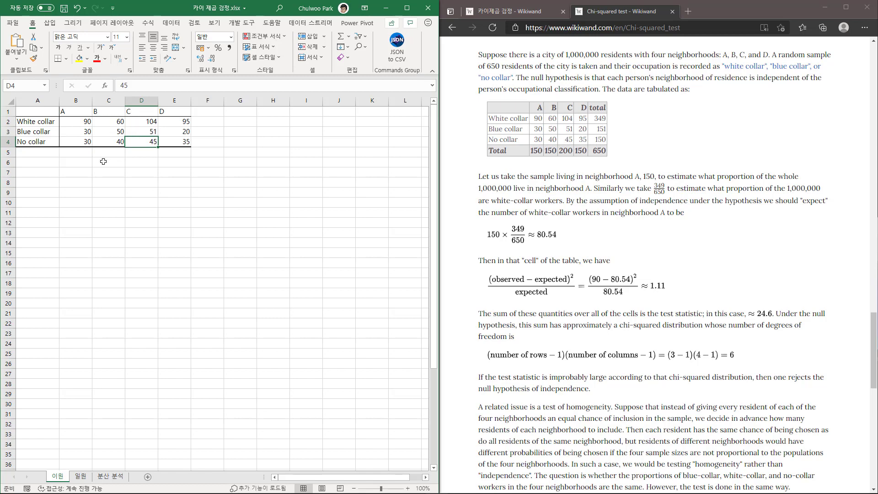
Point along the four neighborhood columns below the data and highlight the full frequency table in A1:E4.
left_click(77, 163)
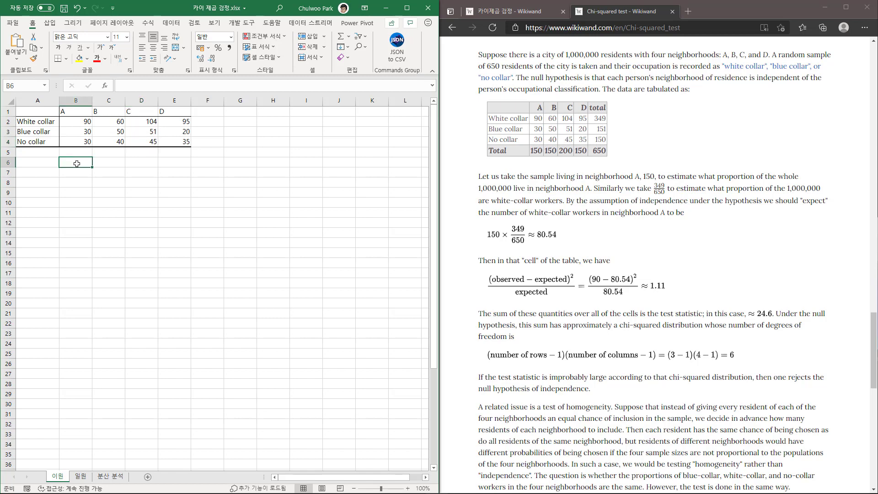
left_click(115, 164)
left_click(141, 164)
left_click(178, 162)
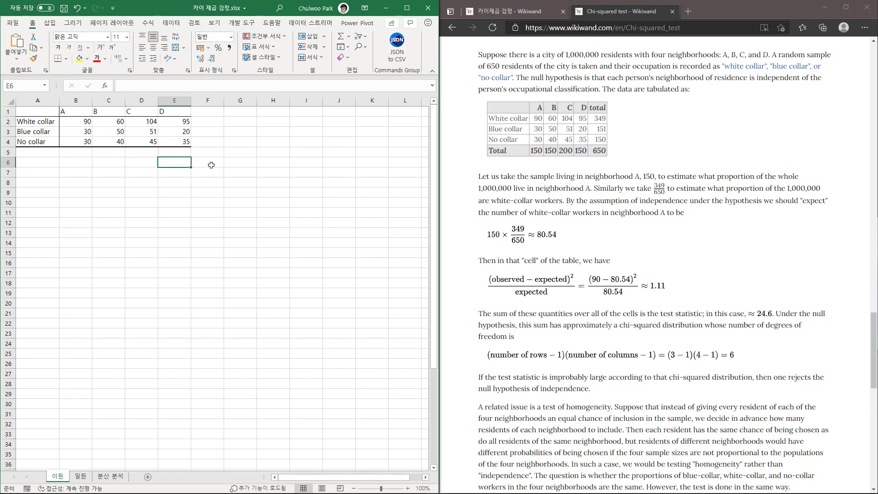
left_click(211, 165)
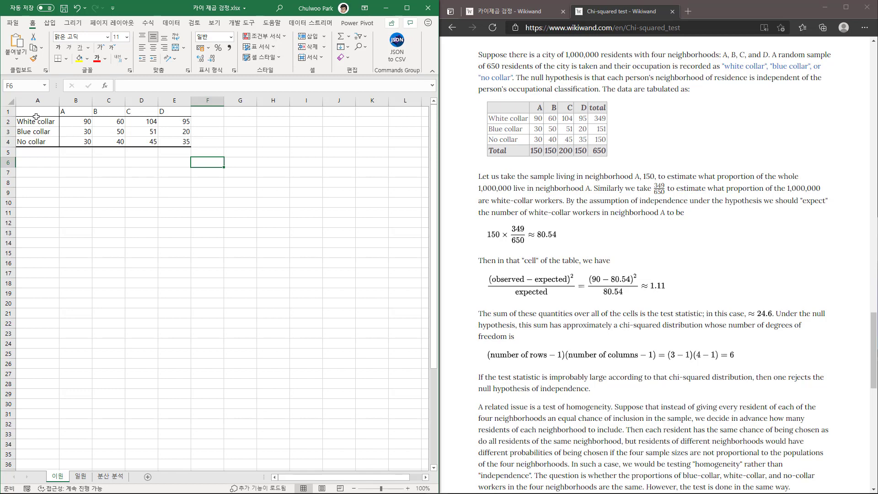
left_click_drag(36, 116, 183, 142)
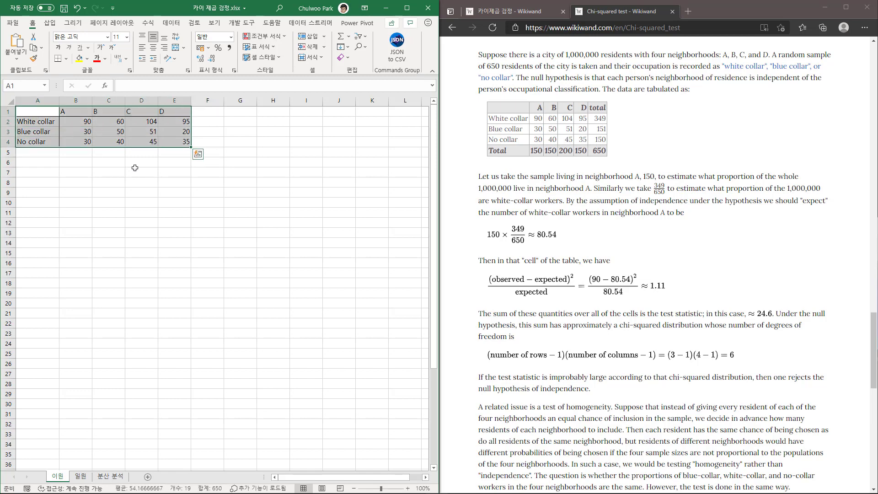
left_click(72, 161)
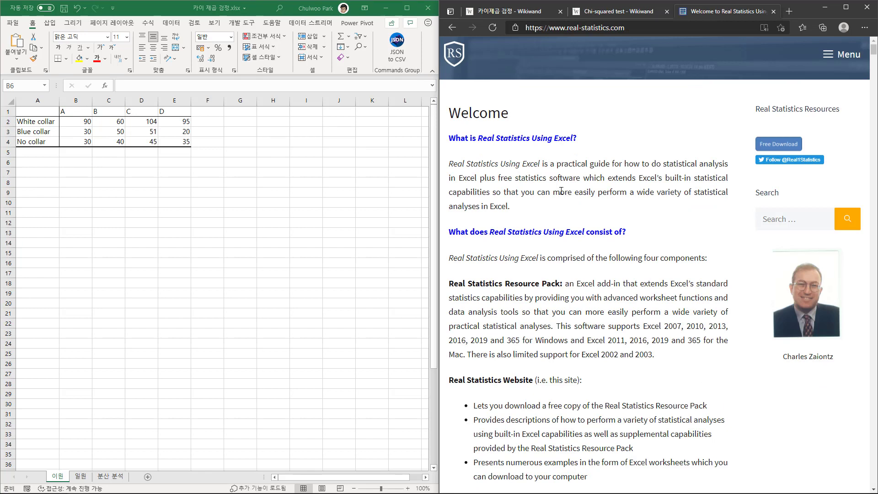
Look through the developer tools and Excel's built-in Data Analysis tools.
left_click(79, 122)
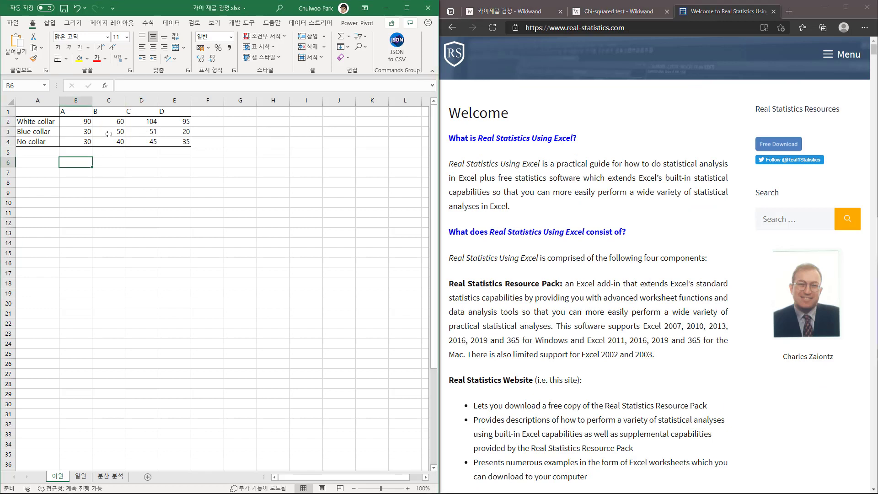
left_click(250, 26)
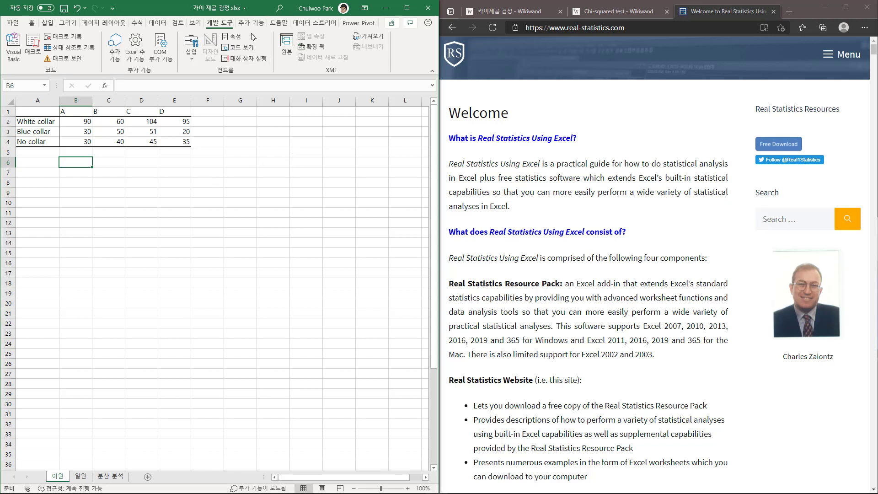
left_click(158, 22)
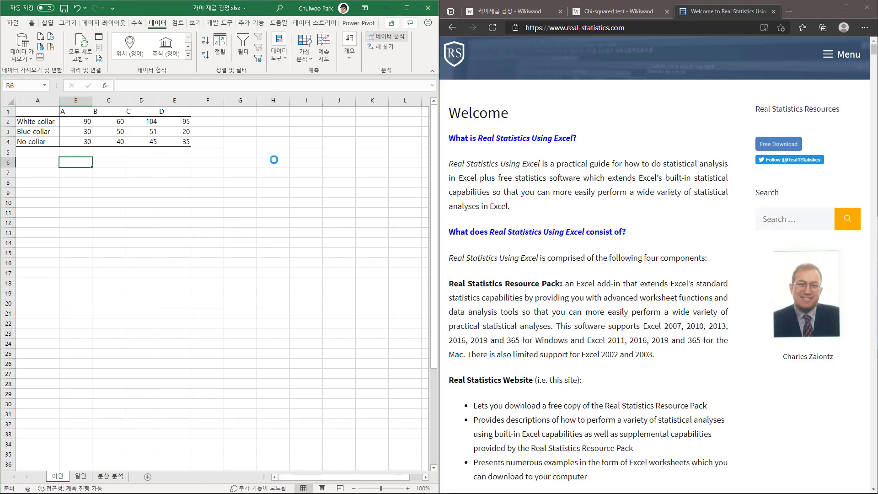
left_click(352, 148)
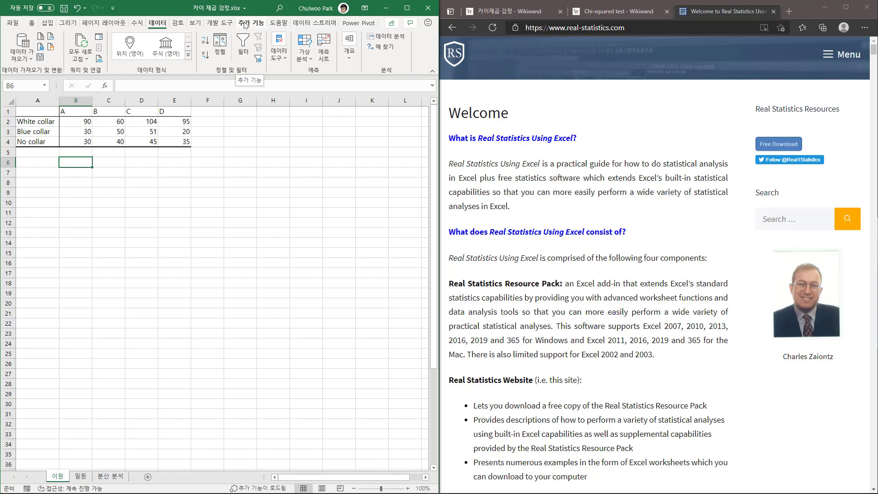
Start the Chi-square Test for Independence from the Real Statistics add-in's miscellaneous data analysis tools.
left_click(245, 24)
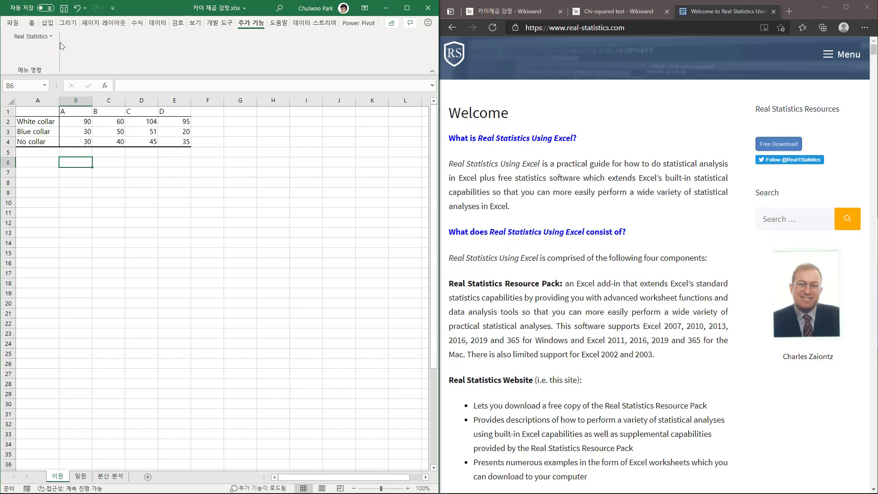
left_click(50, 41)
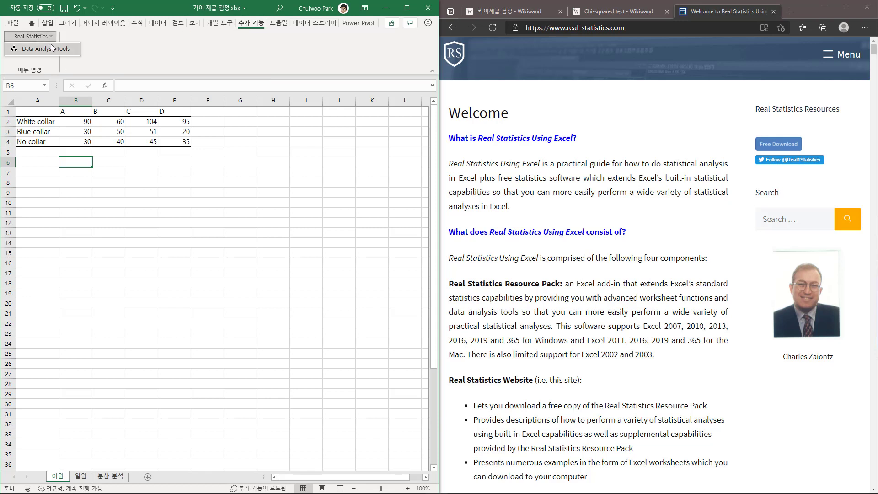
left_click(52, 49)
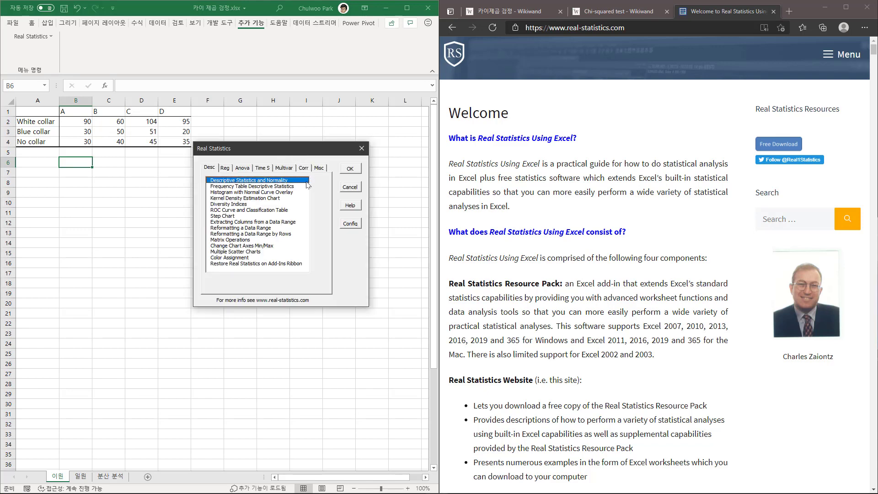
left_click(320, 169)
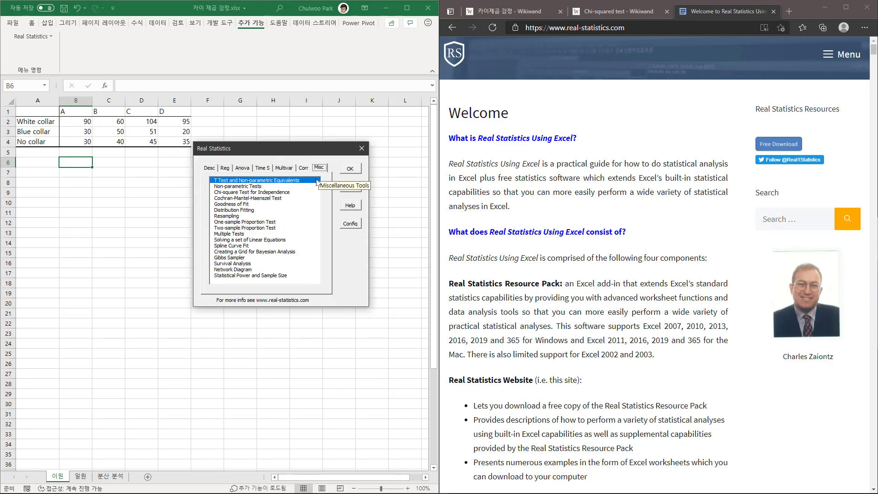
left_click(226, 193)
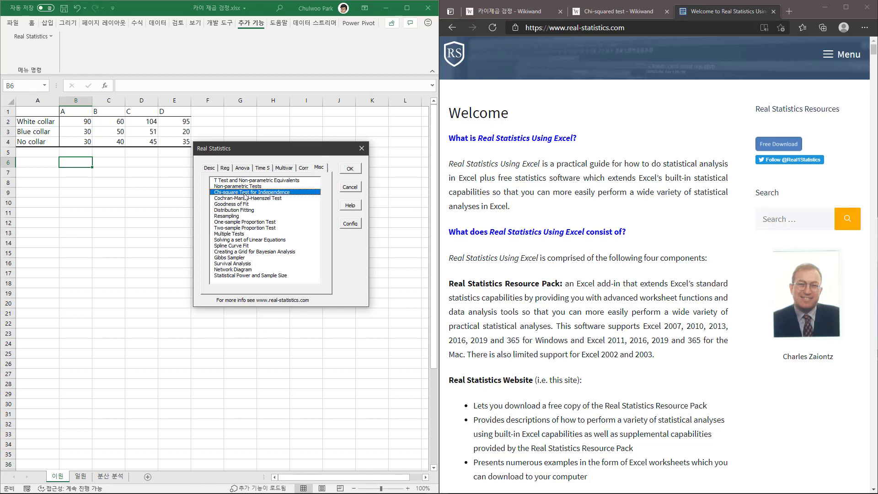
left_click(348, 168)
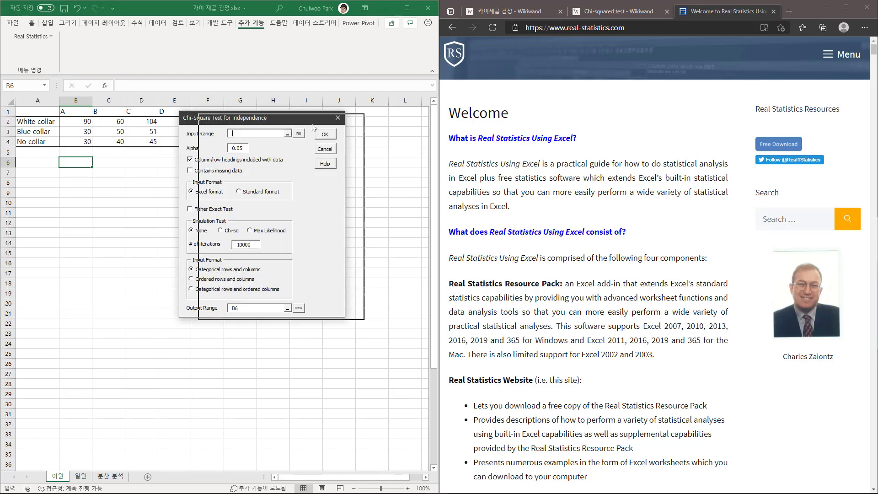
Set the test's input range to A1:E4 on the 이원 sheet and bring the Wikiwand categorical-data example back into view.
left_click_drag(287, 123, 320, 128)
left_click_drag(39, 111, 180, 142)
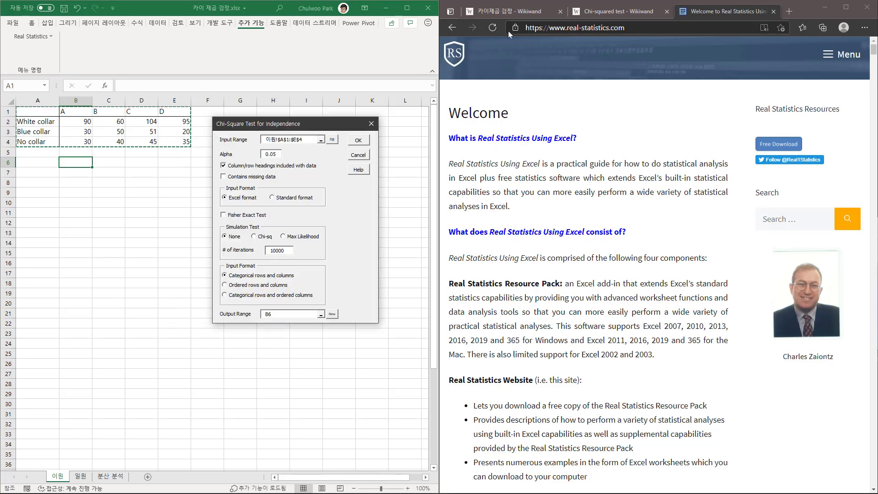
left_click(608, 15)
scroll(598, 293, "up", 1)
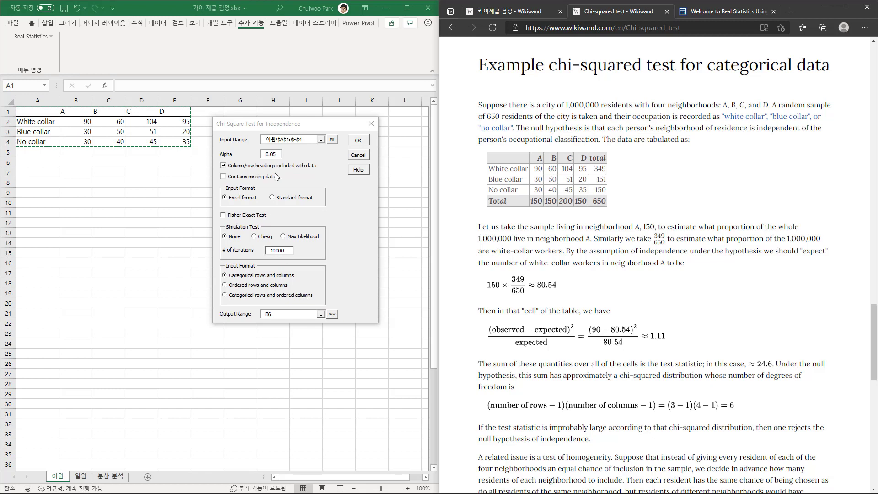
Set the output range to B7 on the 이원 sheet and run the chi-square test.
left_click(274, 315)
key("BackSpace")
key("BackSpace")
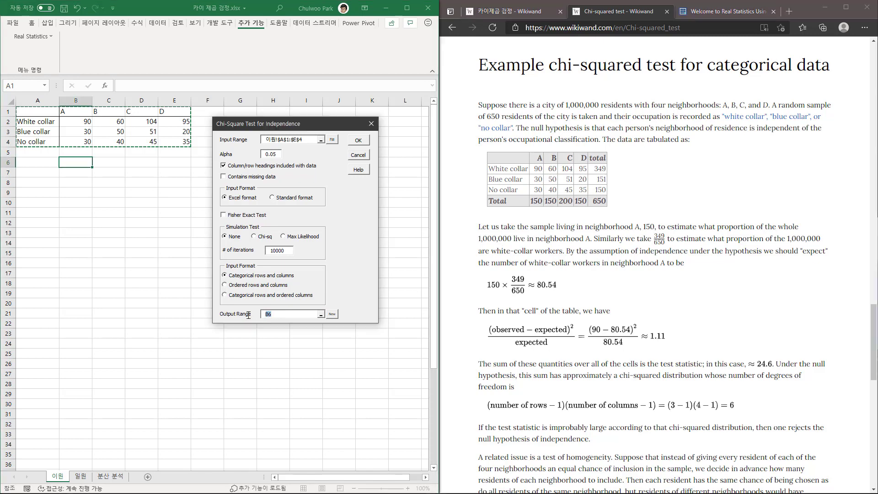
left_click(79, 175)
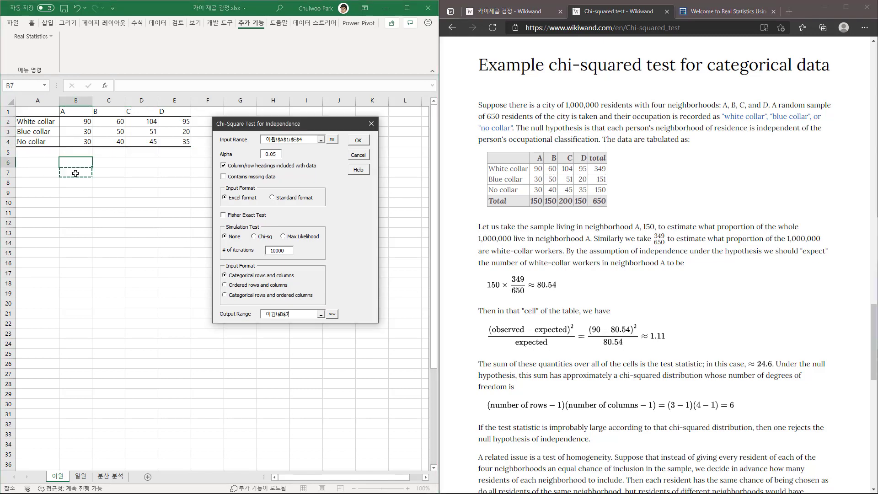
left_click(359, 141)
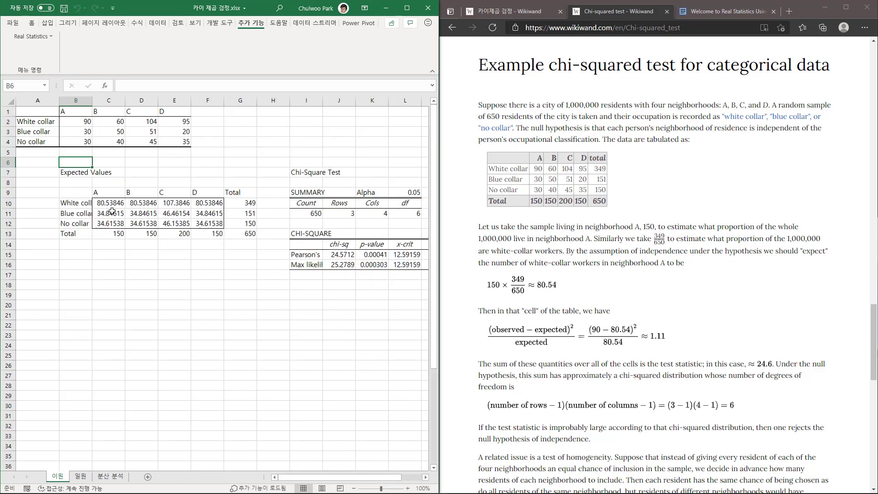
Compare the observed frequencies in B2:E4 with the corresponding expected values in C10:F12.
left_click_drag(36, 112, 164, 140)
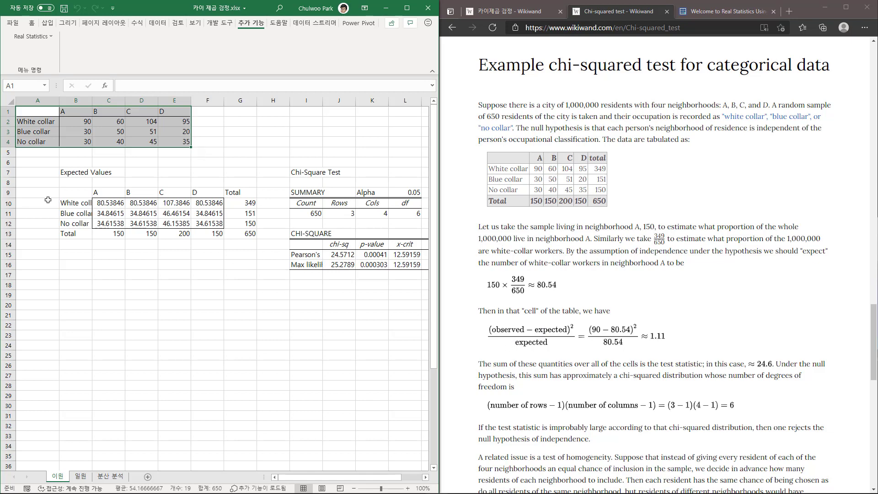
left_click_drag(96, 203, 201, 223)
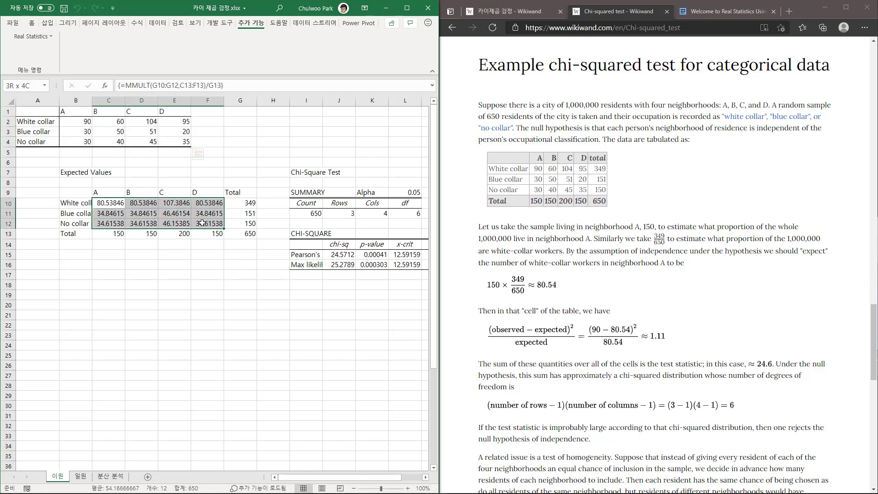
left_click(179, 213)
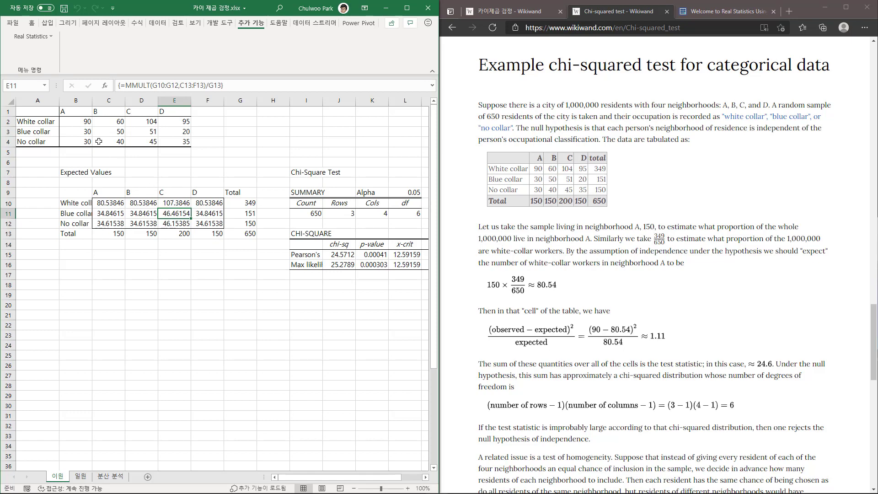
left_click_drag(76, 122, 175, 142)
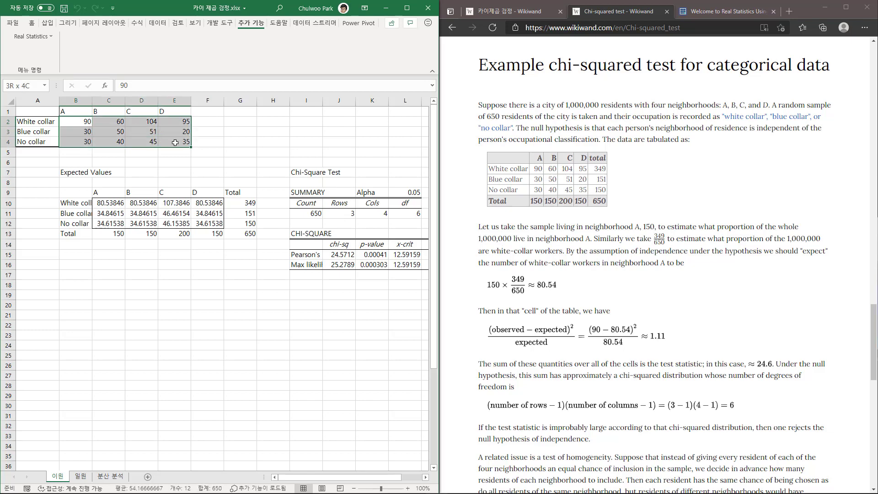
left_click(81, 121)
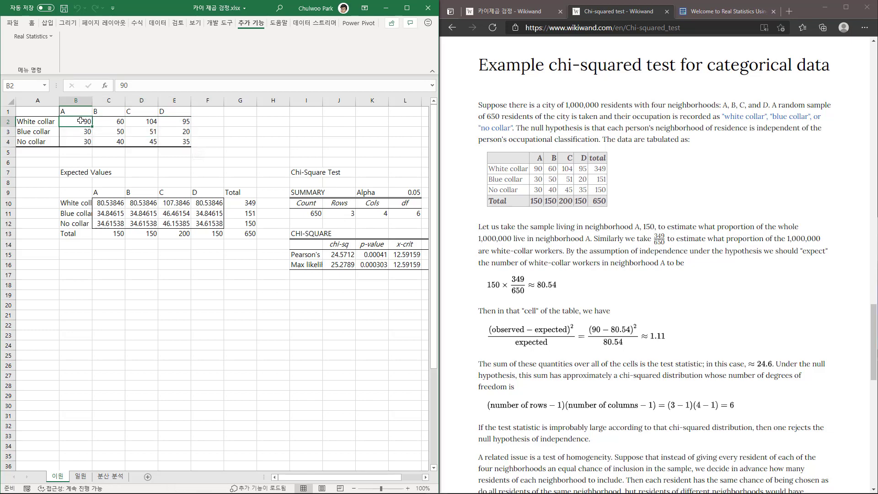
left_click(113, 205)
left_click_drag(112, 206, 208, 224)
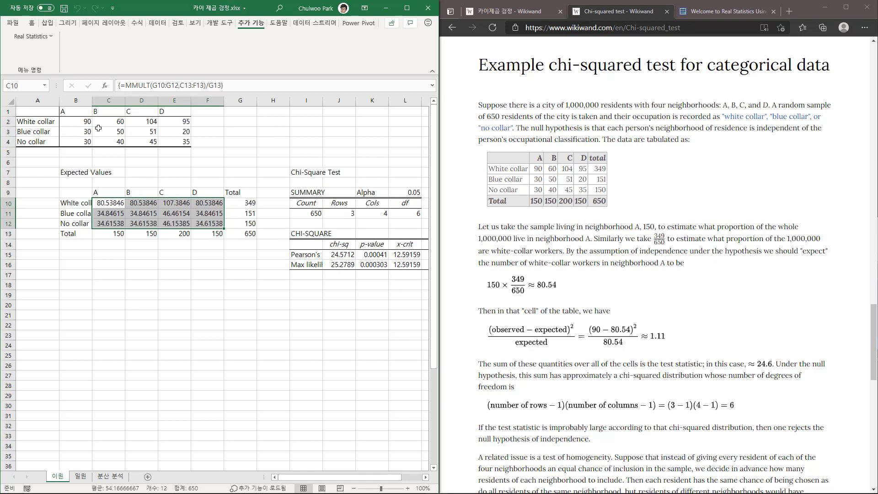
left_click(119, 205)
left_click_drag(132, 205, 215, 222)
left_click_drag(78, 122, 174, 142)
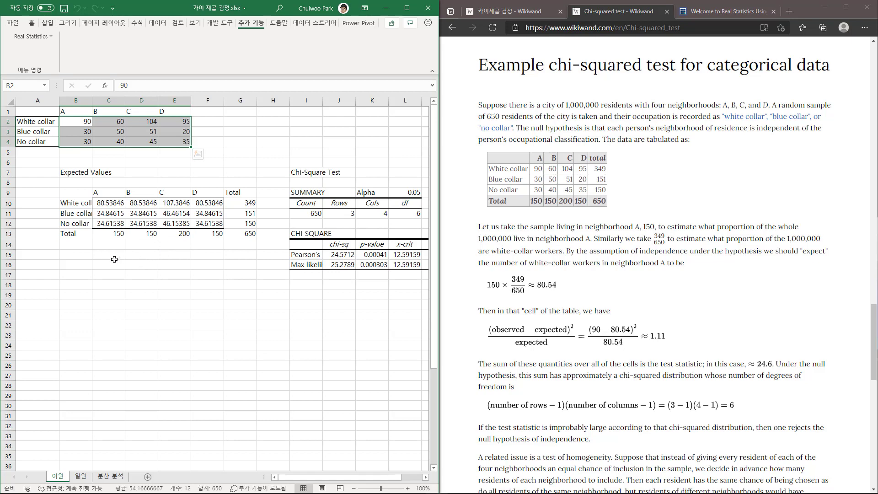
Check Pearson's chi-square statistic in J15 against the article's test statistic and inspect the p-value in K15.
left_click(343, 255)
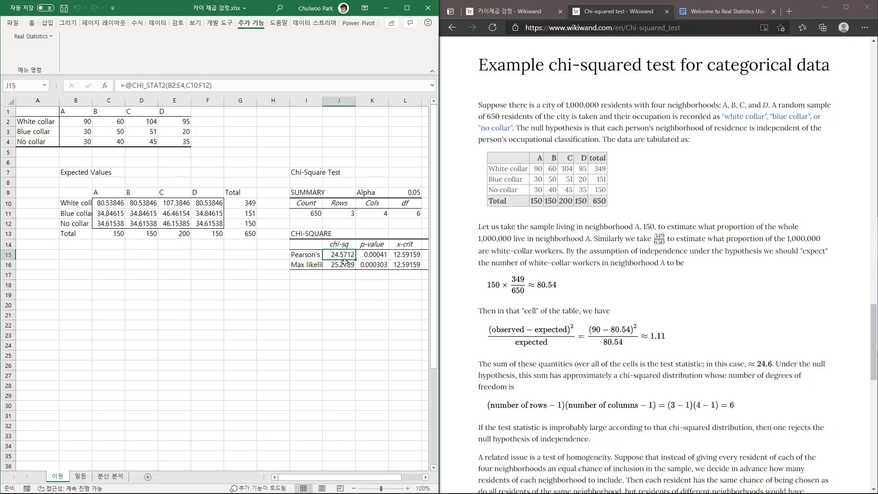
scroll(743, 326, "down", 1)
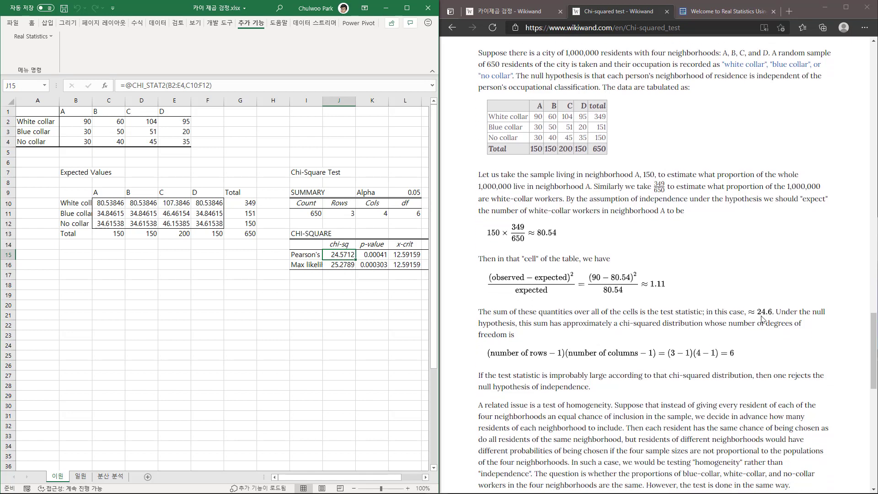
left_click(759, 314)
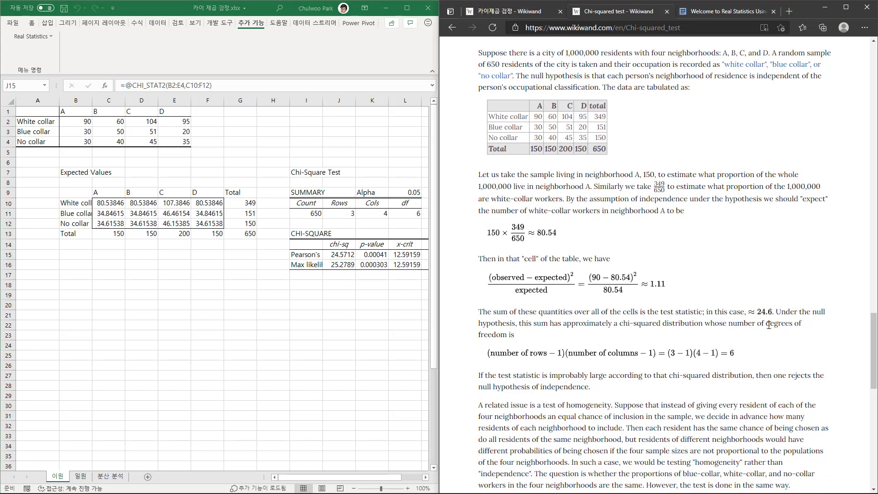
left_click(344, 257)
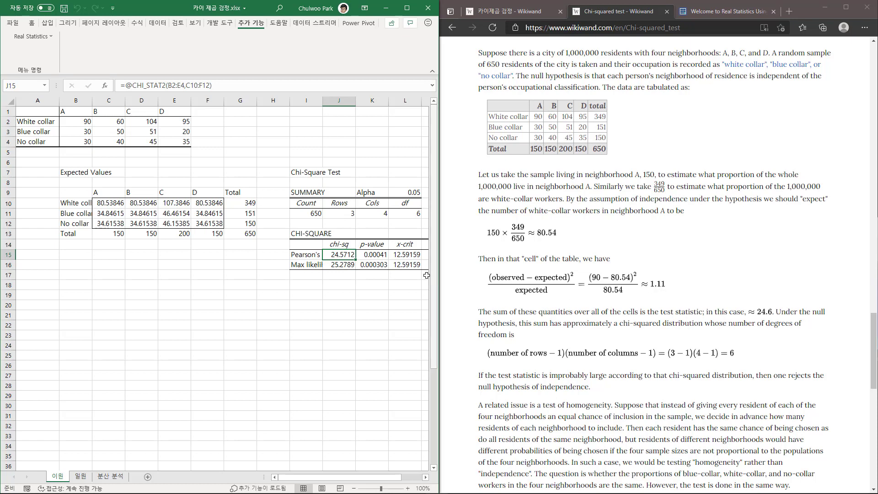
left_click(380, 257)
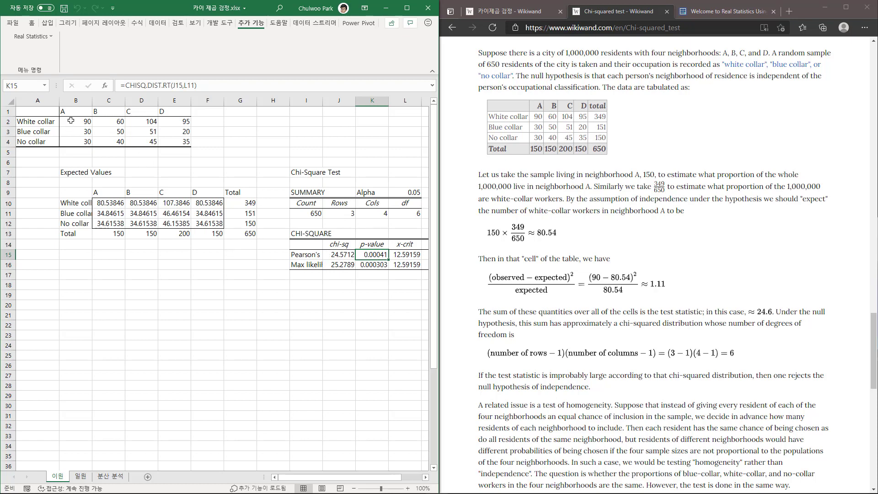
Review the observed counts in A2:E4 and expected values in C10:F12 alongside Pearson's chi-square statistic and p-value.
left_click_drag(71, 120, 167, 144)
left_click_drag(117, 200, 208, 223)
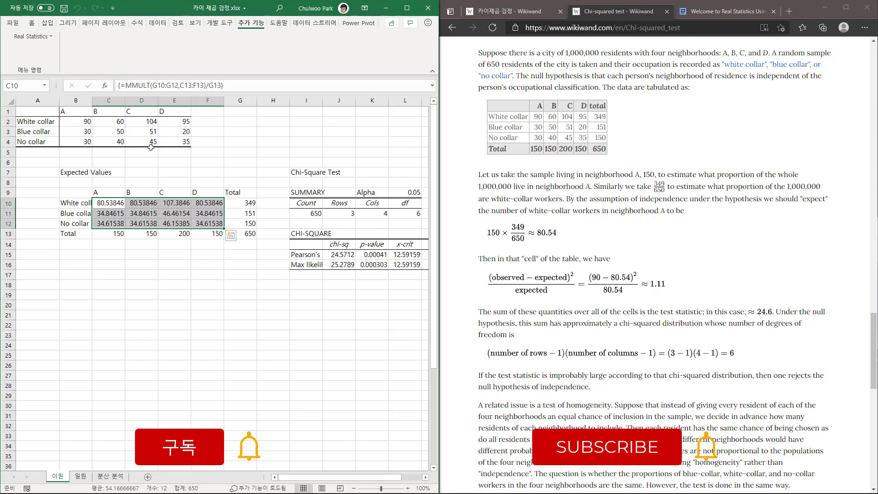
left_click_drag(48, 121, 171, 138)
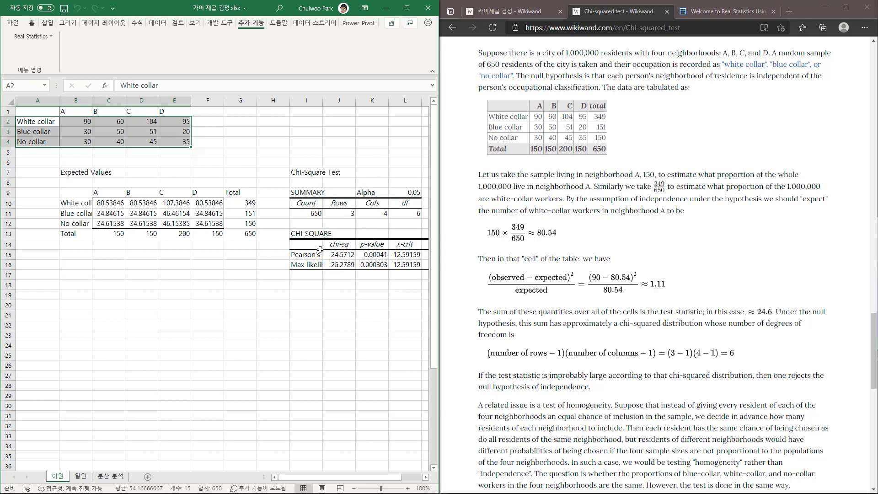
left_click(86, 274)
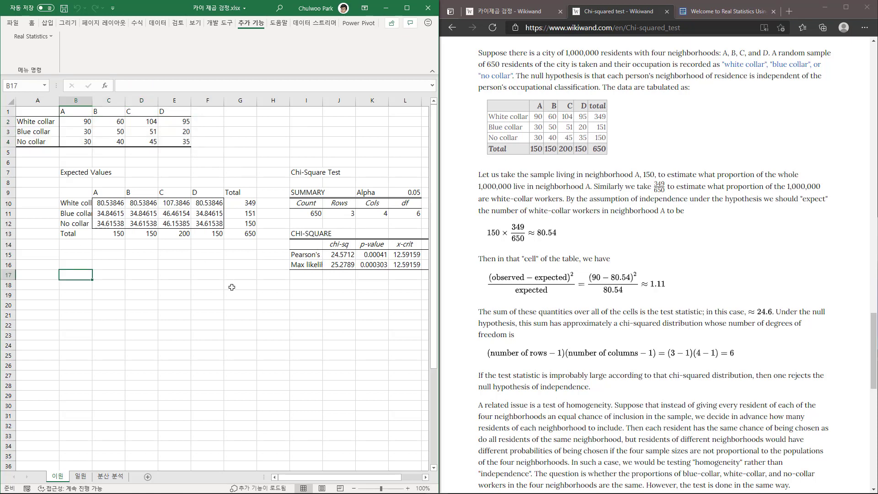
left_click(337, 255)
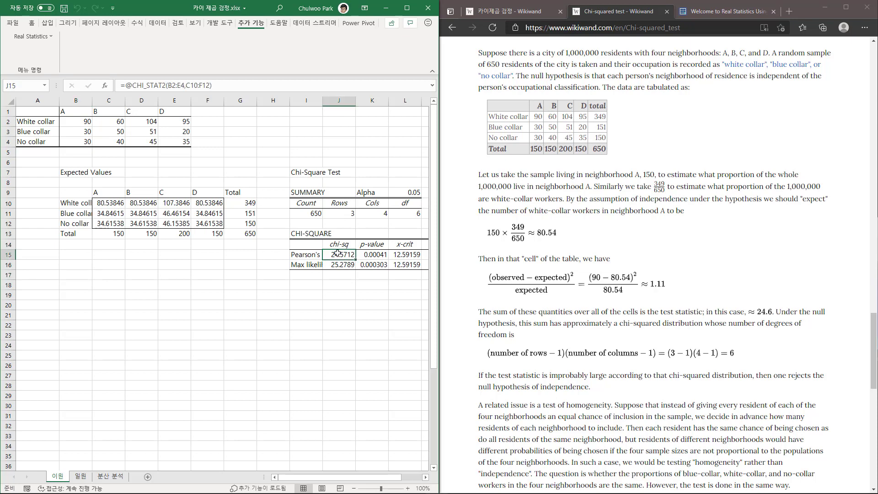
left_click(372, 255)
left_click_drag(378, 479, 413, 481)
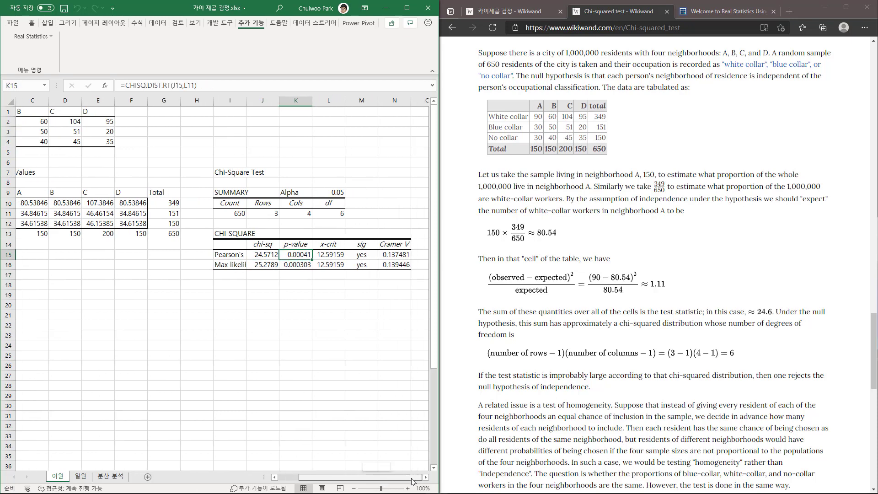
Inspect how the p-value formula in K15 draws on the chi-square statistic in J15 and the degrees of freedom in L11.
left_click(257, 255)
left_click(332, 211)
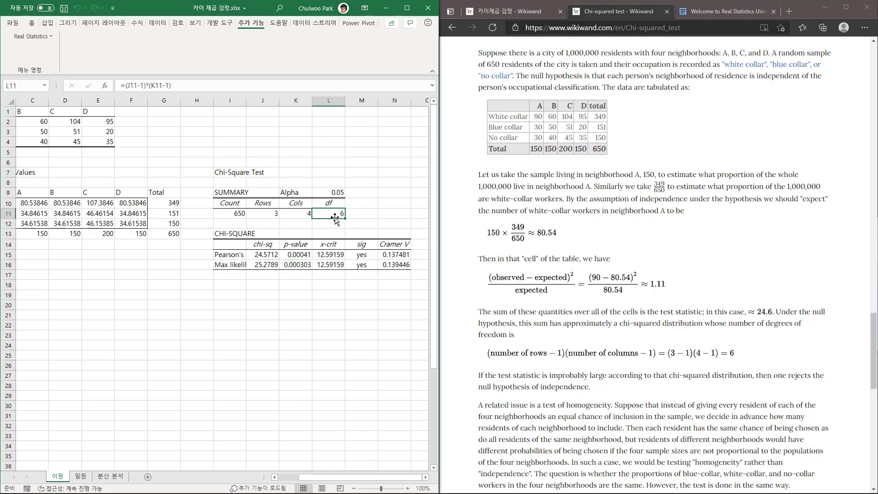
left_click(299, 255)
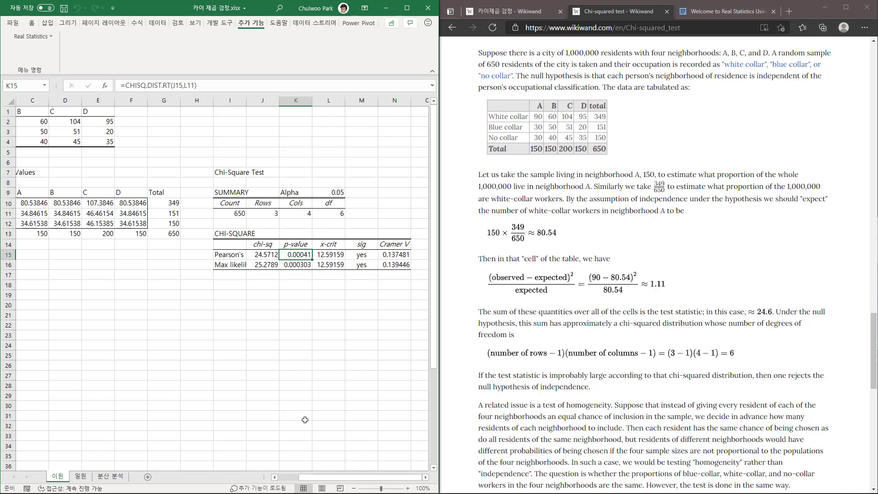
left_click_drag(328, 479, 317, 479)
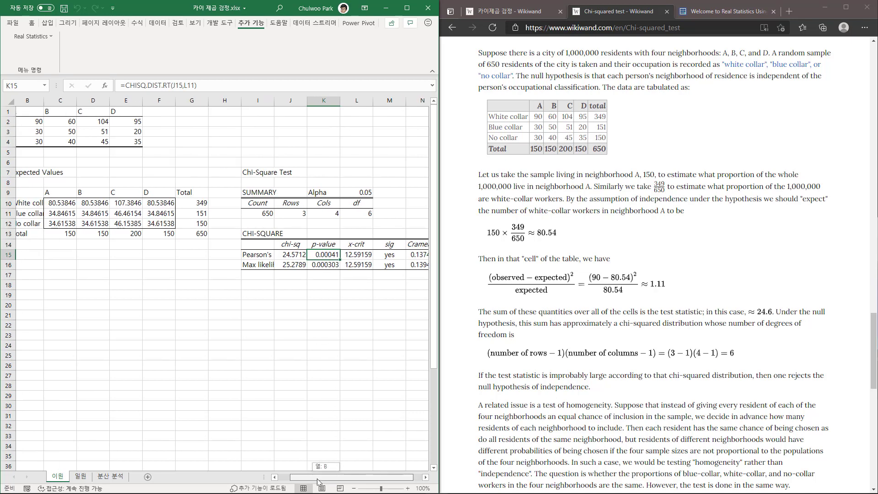
left_click(299, 255)
left_click(364, 214)
left_click(322, 255)
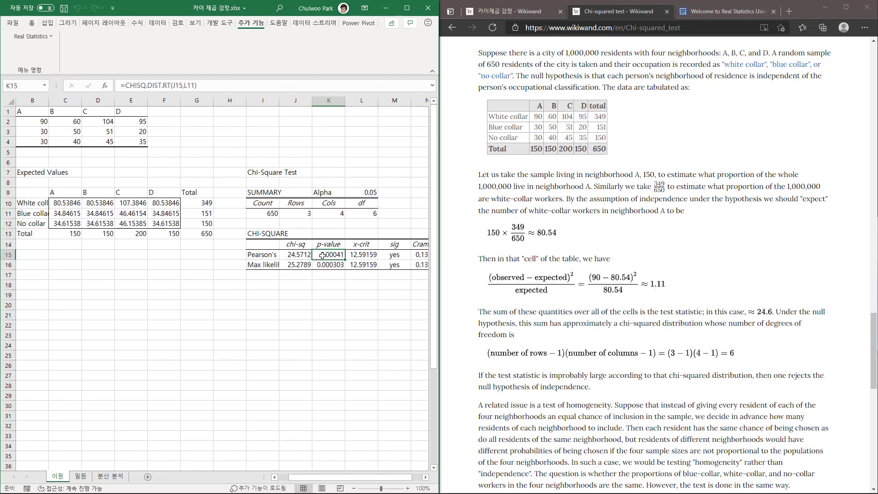
double_click(334, 255)
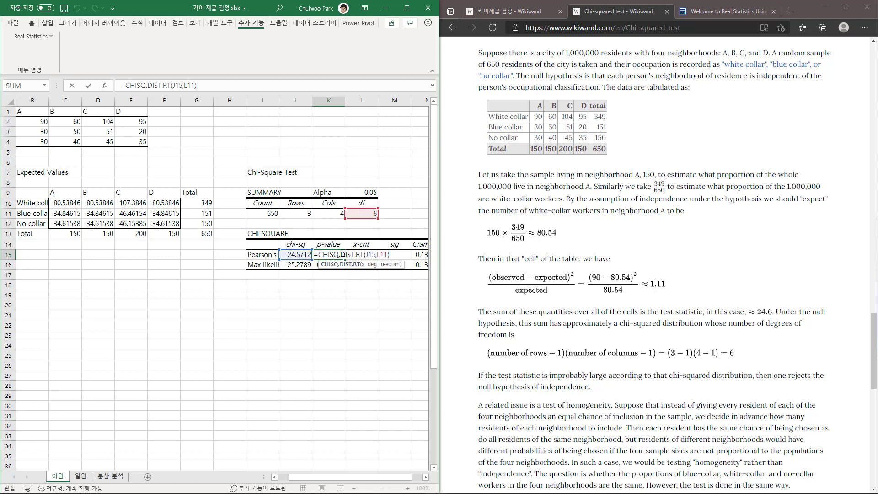
key("Escape")
Inspect which observed and expected ranges feed the chi-square statistic formula in J15, leaving the formula as it is.
double_click(294, 255)
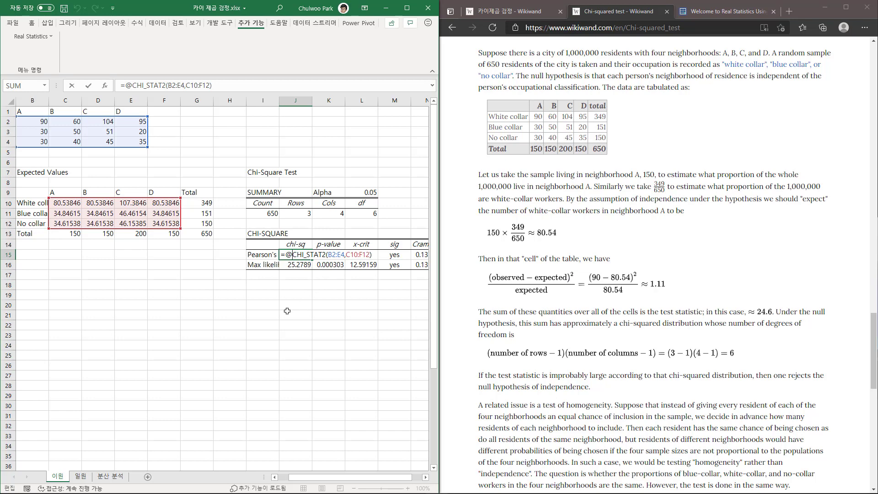
key("ctrl+Return")
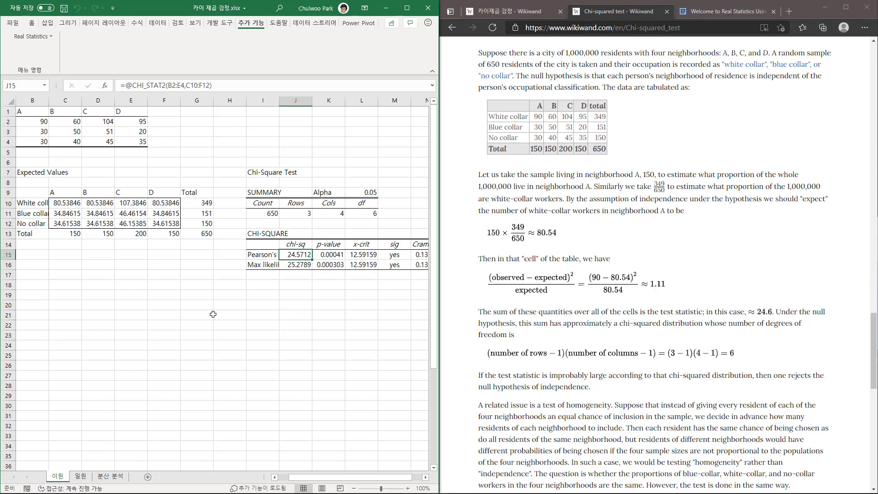
left_click_drag(332, 477, 322, 477)
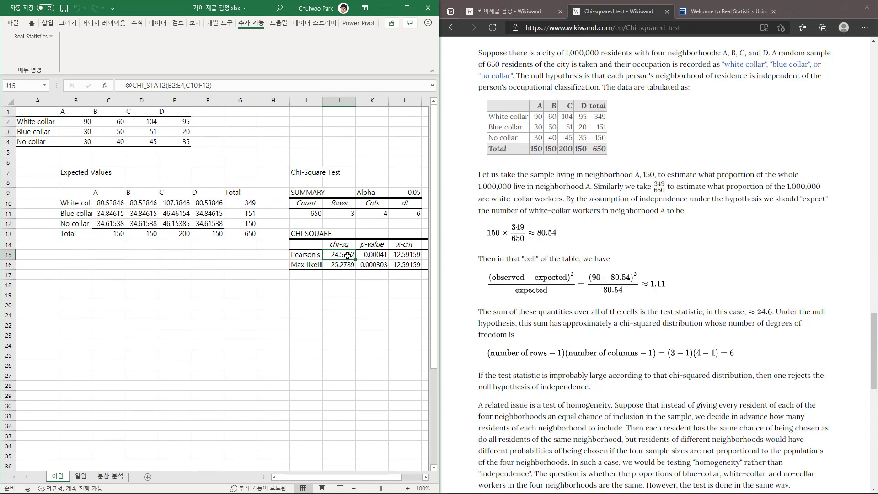
Bold Pearson's chi-square statistic in J15, the degrees of freedom in L11 and the p-value in K15.
left_click(407, 214)
left_click(343, 256)
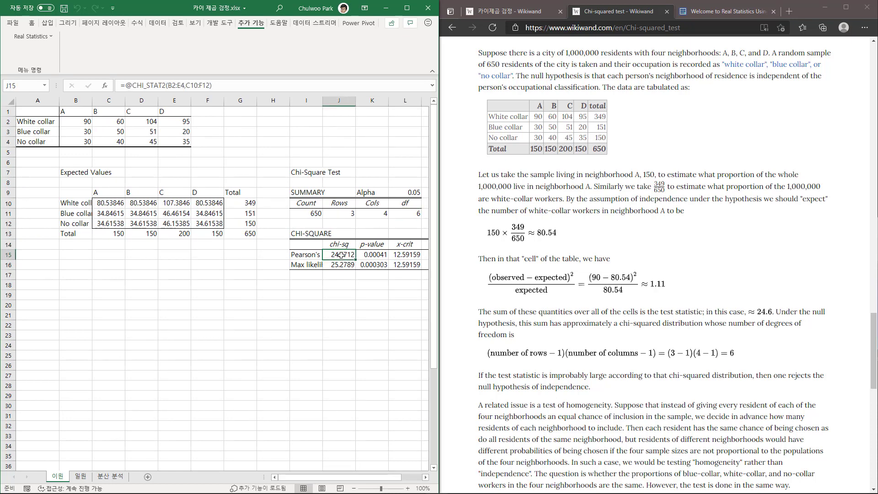
key("ctrl+b")
left_click(410, 213)
key("ctrl+b")
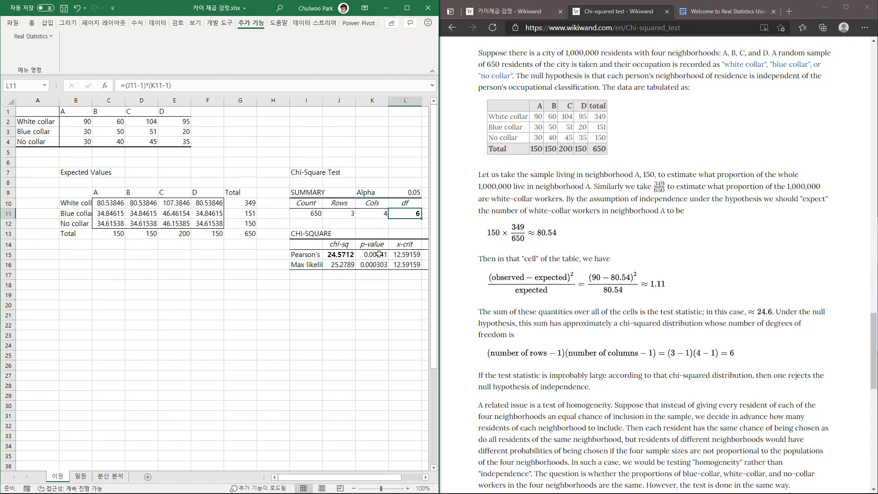
left_click(379, 254)
key("ctrl+b")
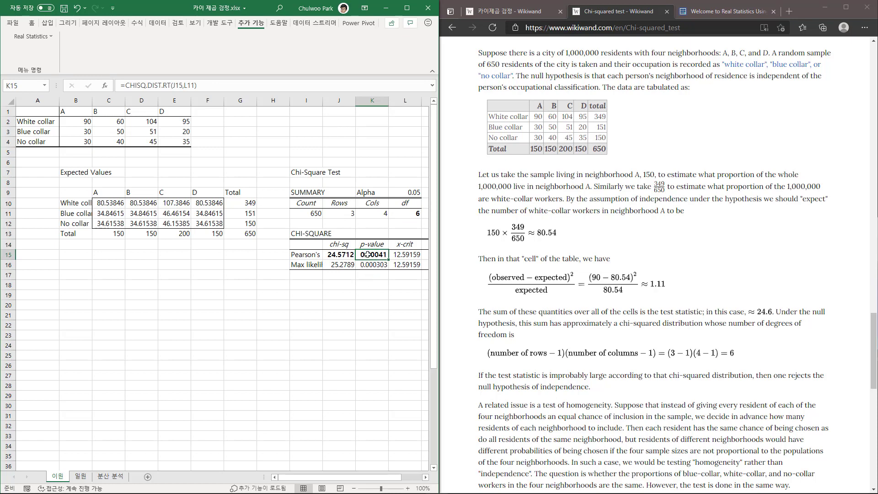
Review the occupation and neighborhood headings of the observed table and check Excel's built-in data analysis tools list, closing it without running one.
left_click(338, 255)
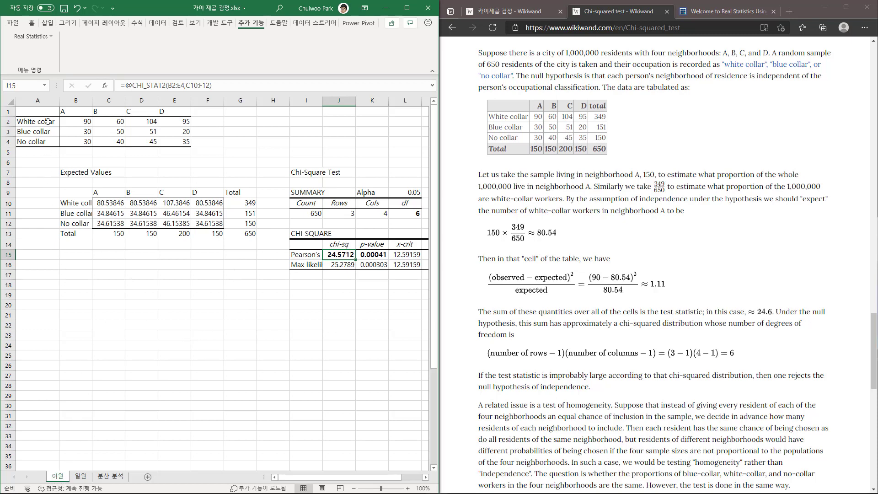
left_click_drag(47, 121, 46, 141)
left_click_drag(74, 111, 173, 112)
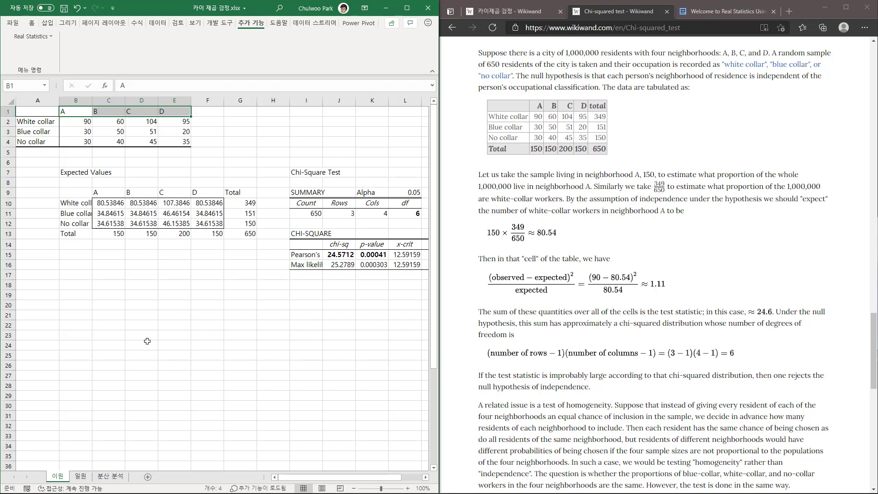
left_click(157, 23)
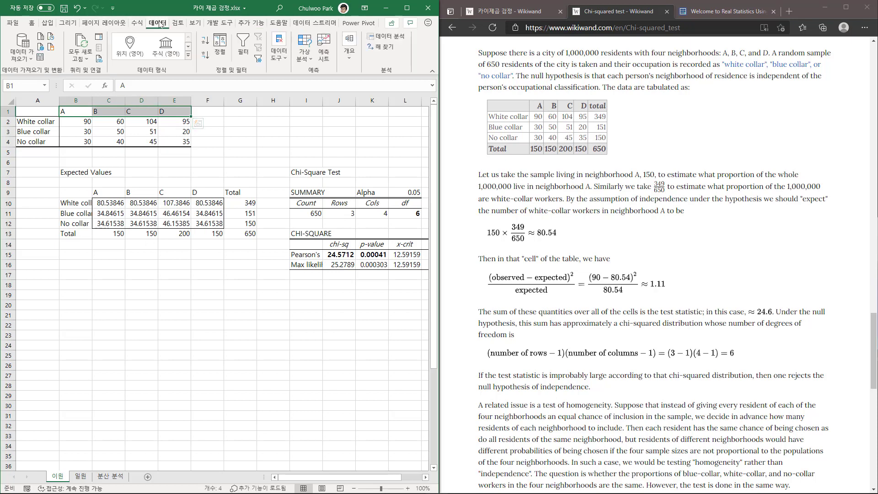
left_click(386, 36)
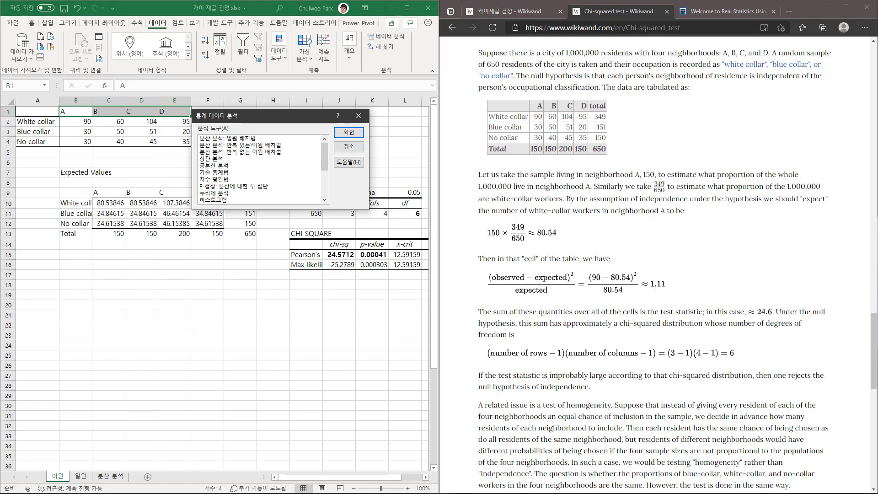
left_click(349, 146)
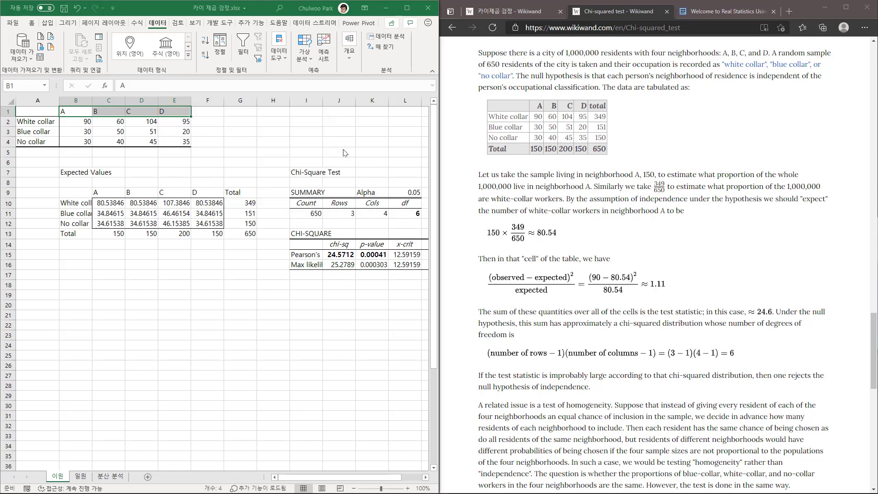
Switch to the 일원 sheet and examine the 구분 categories A to D with their 빈도 frequencies in B2:B5.
left_click(80, 476)
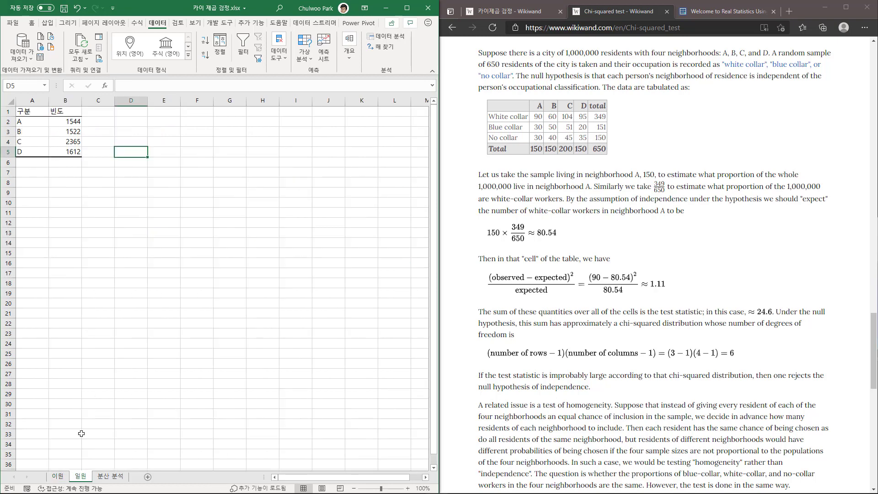
left_click_drag(44, 124, 37, 151)
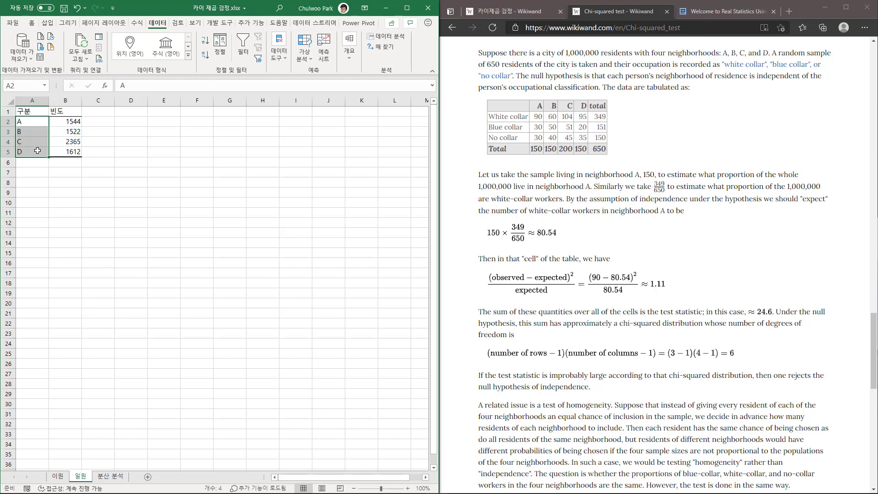
left_click(68, 123)
key("Down")
key("Down")
key("Down")
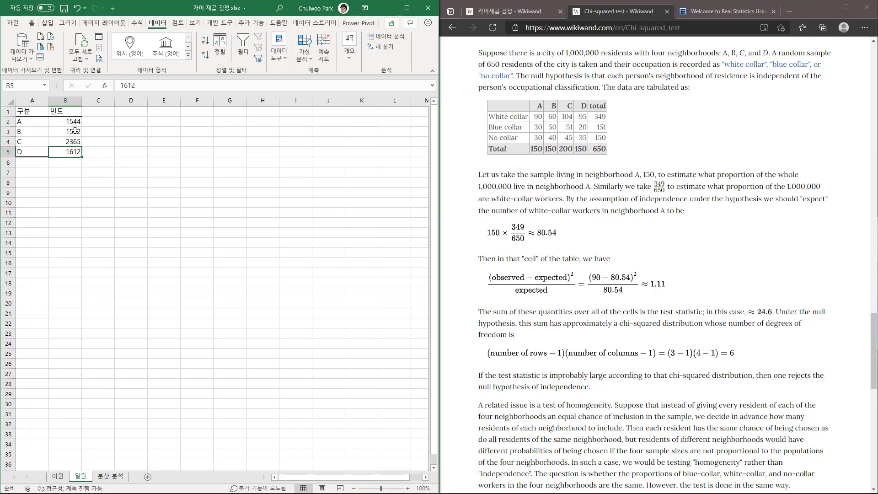
left_click_drag(30, 142, 66, 142)
left_click(68, 151)
left_click(68, 131)
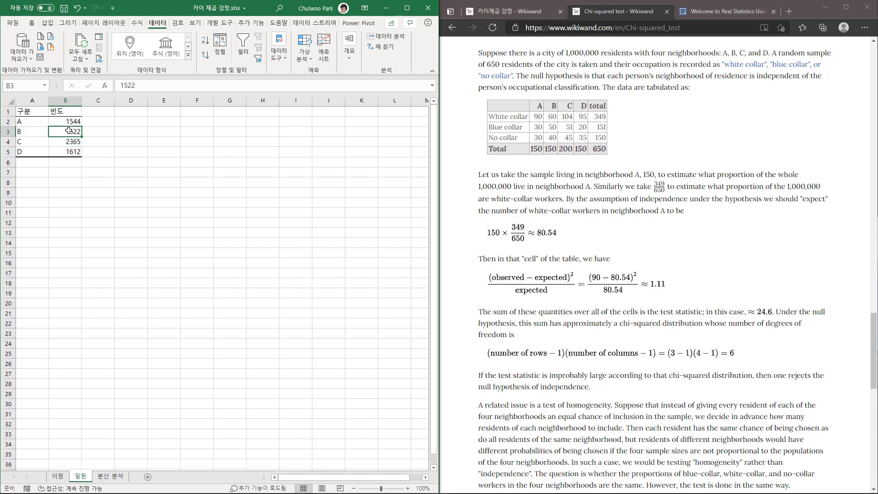
left_click_drag(67, 121, 71, 150)
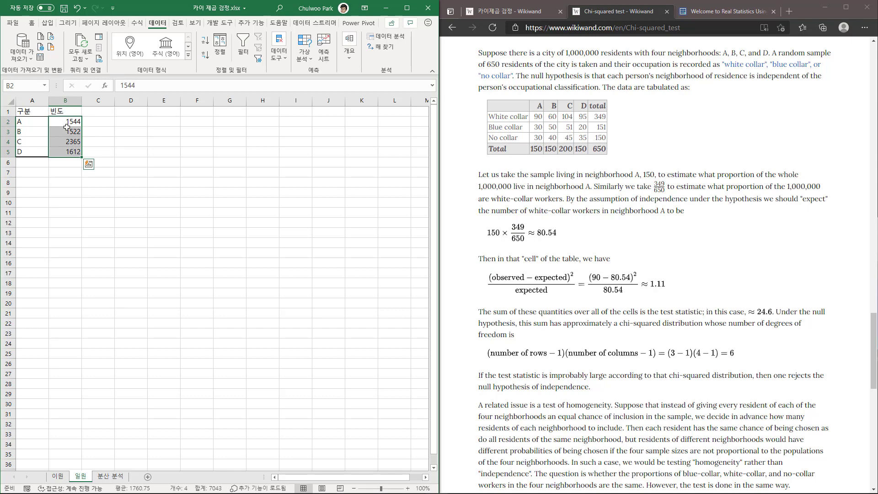
Consider the one-way categories and frequencies in A2:B5 against the empty neighboring cells C2:C5.
left_click_drag(36, 121, 35, 150)
left_click_drag(74, 121, 74, 151)
left_click(103, 124)
left_click(100, 132)
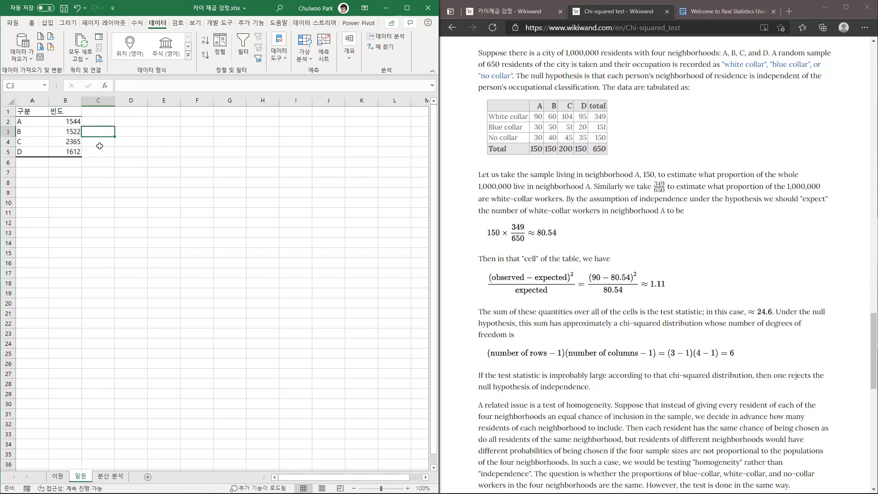
left_click(99, 142)
left_click(99, 153)
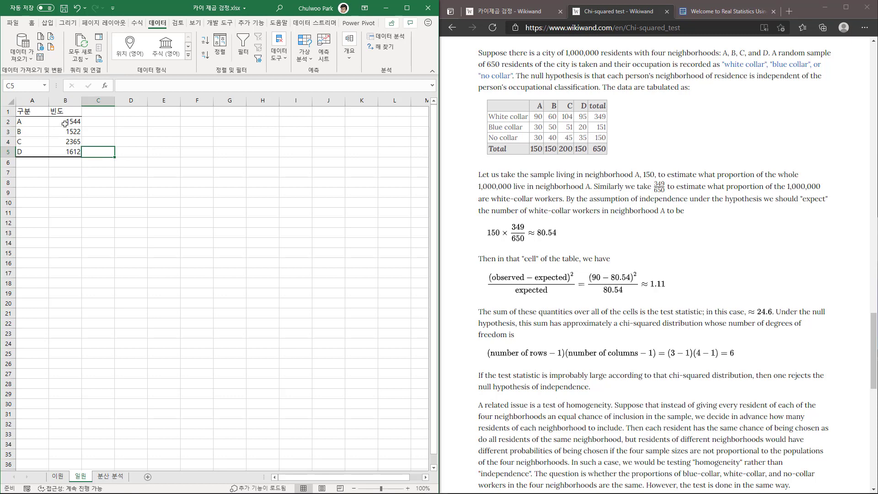
left_click_drag(35, 120, 38, 152)
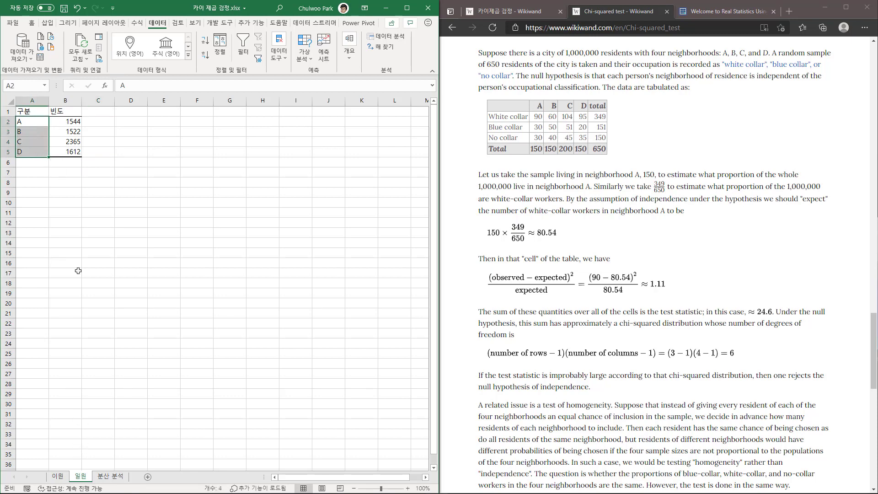
left_click(67, 122)
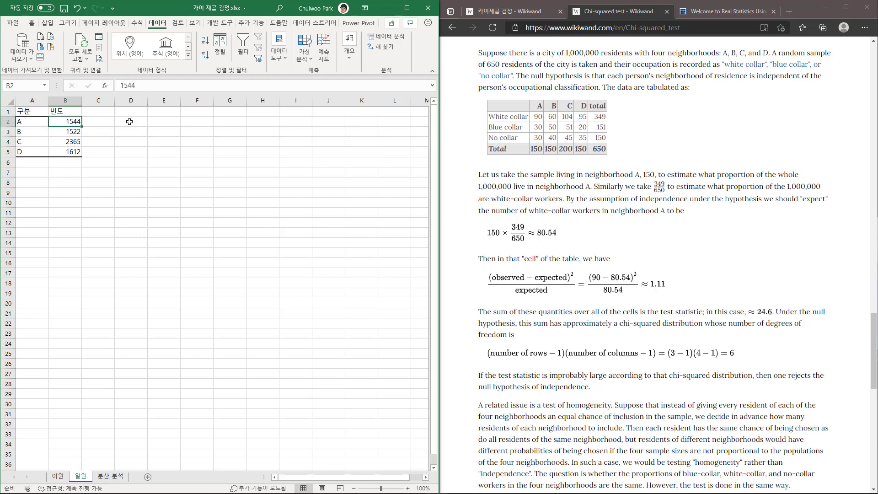
Open Real Statistics' Chi-square Test for Independence with cell B7 of the 일원 sheet as the output location.
left_click(71, 176)
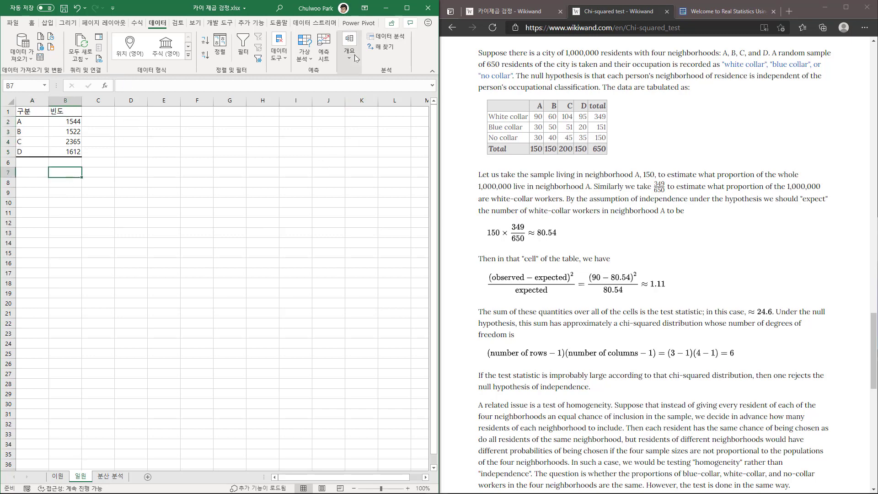
left_click(251, 23)
left_click(45, 39)
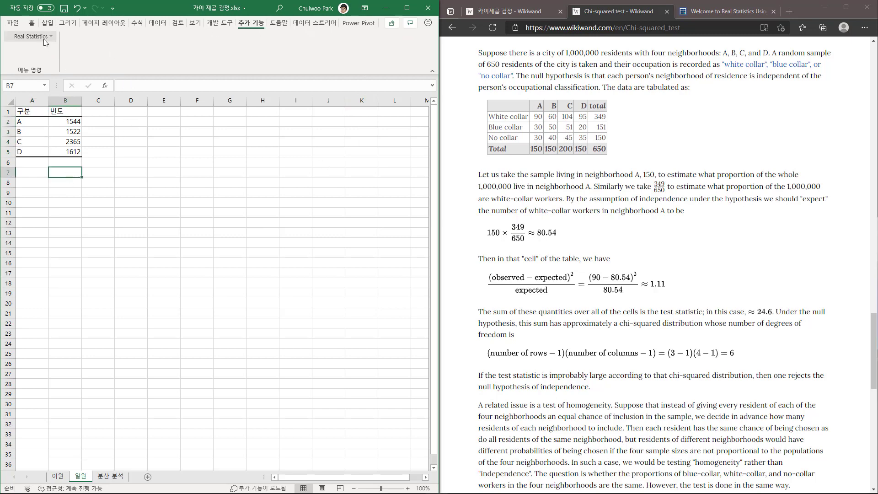
left_click(307, 159)
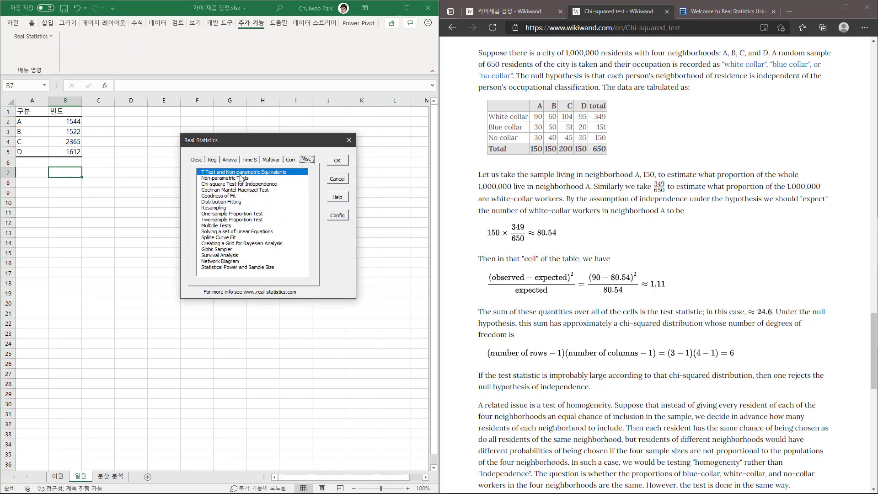
left_click(228, 184)
left_click(337, 160)
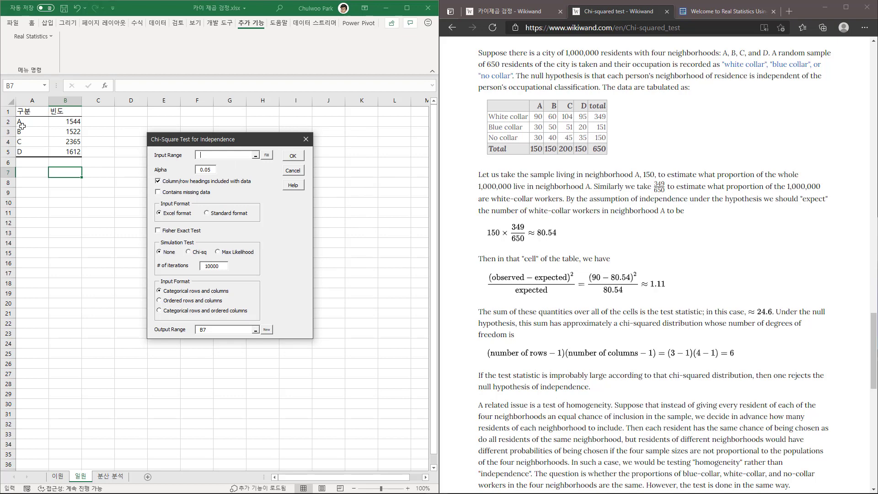
Set the test's input range to A2:B5 on the 일원 sheet and try to run it with output at B7.
left_click_drag(20, 122, 71, 151)
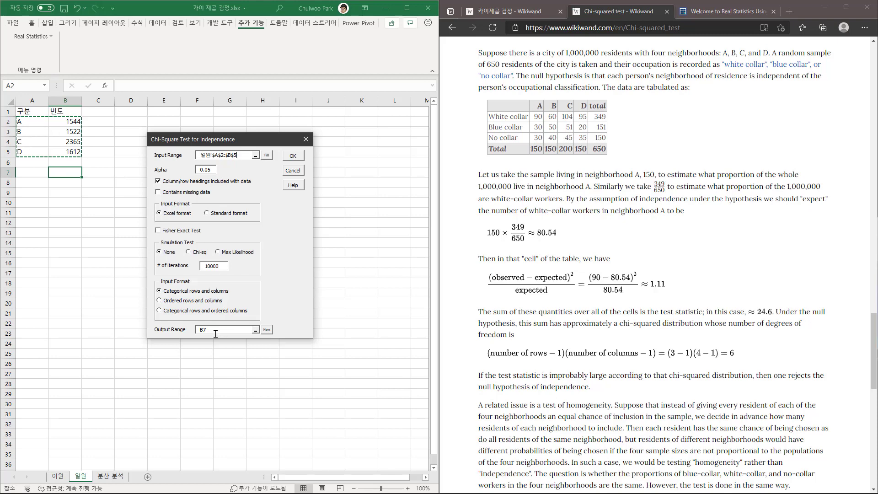
left_click(295, 159)
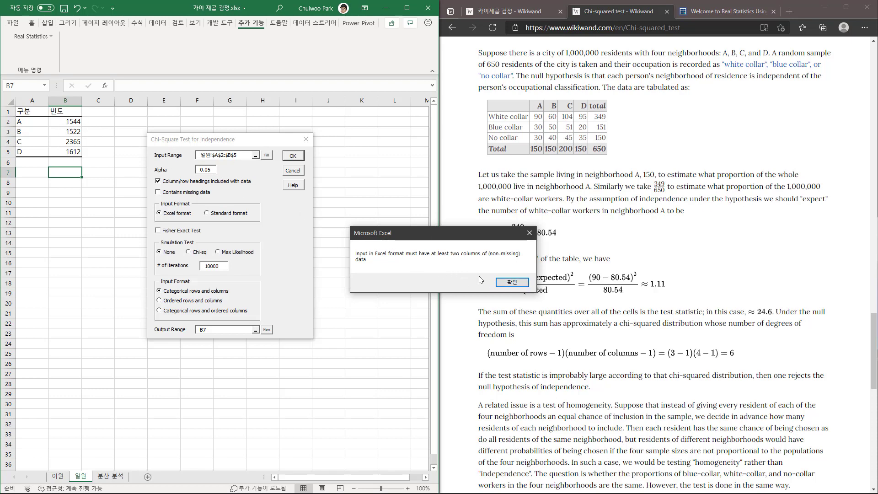
left_click(500, 282)
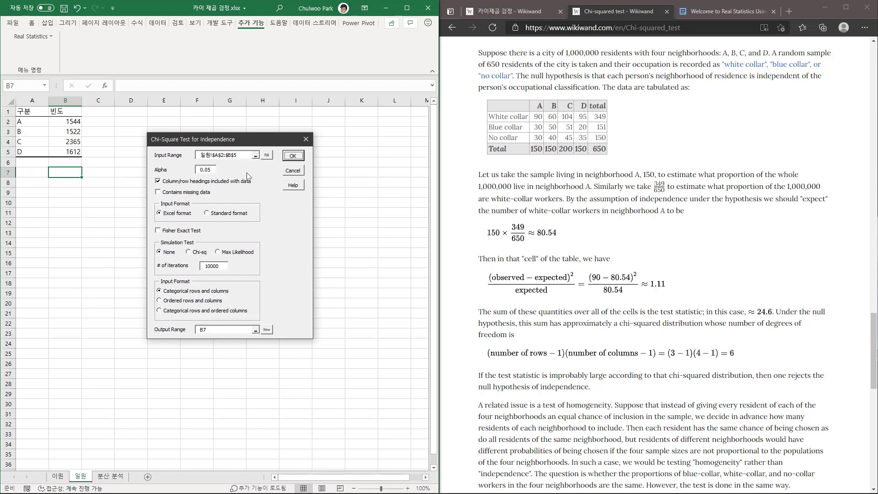
left_click(292, 172)
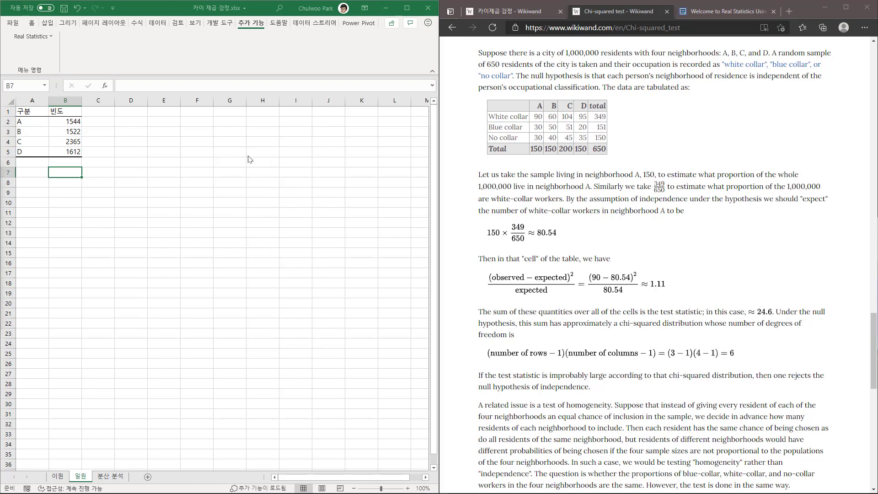
key("ctrl+m")
left_click(320, 146)
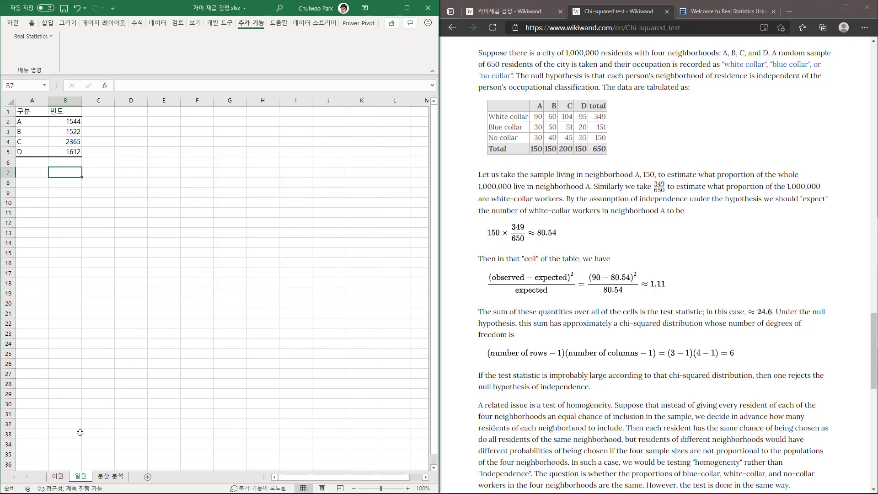
left_click(58, 476)
double_click(340, 254)
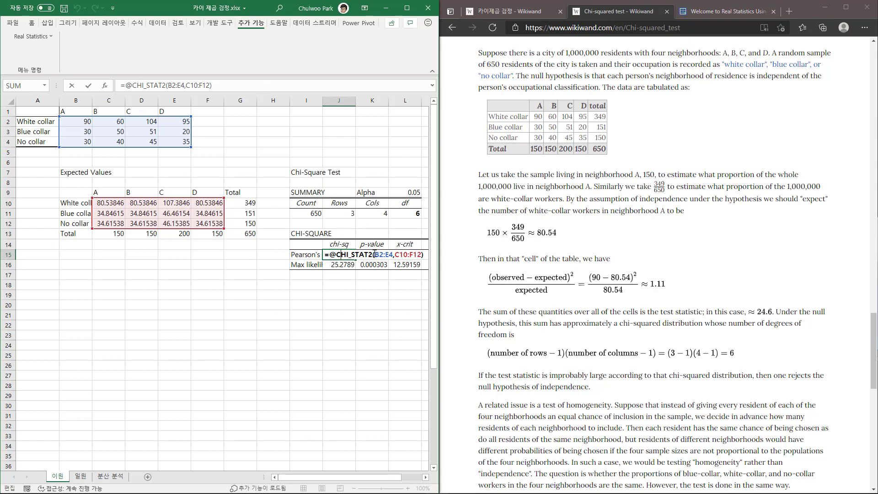
left_click_drag(374, 254, 317, 254)
key("ctrl+c")
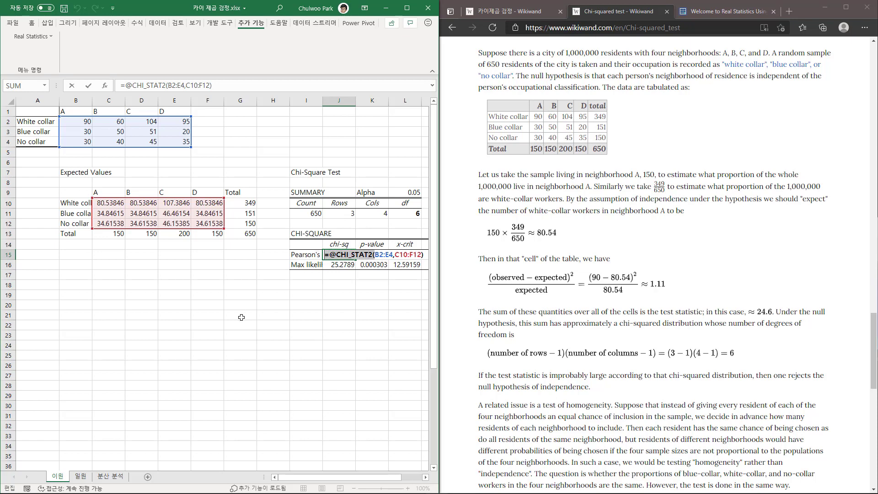
key("Escape")
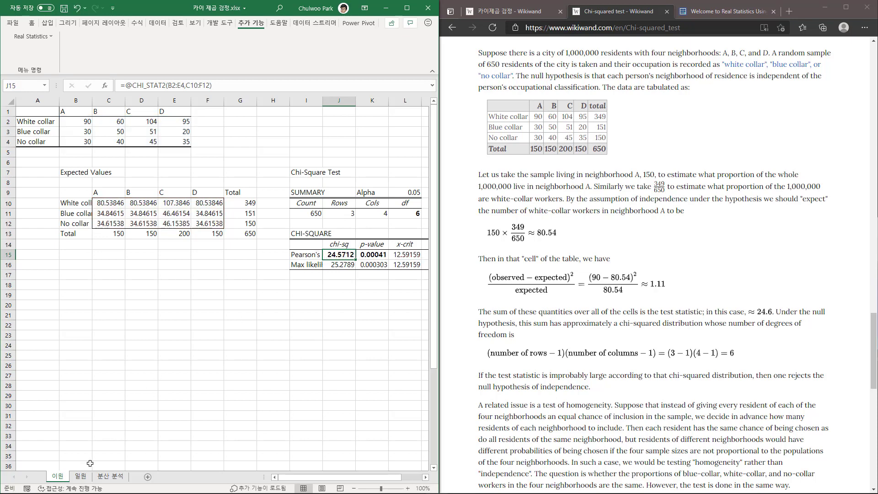
Label B7 of the 일원 sheet chi-sq and enter the copied CHI_STAT2 function without arguments in C7.
left_click(81, 478)
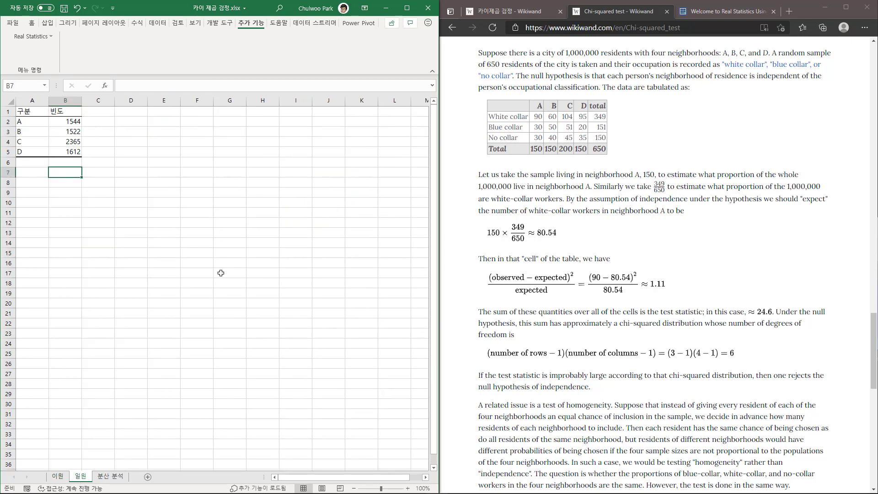
type("chi-")
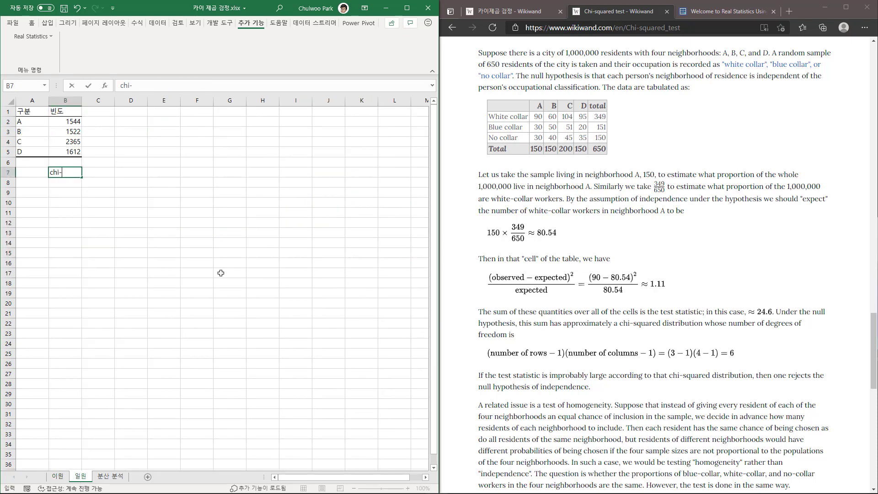
type("sq")
key("Tab")
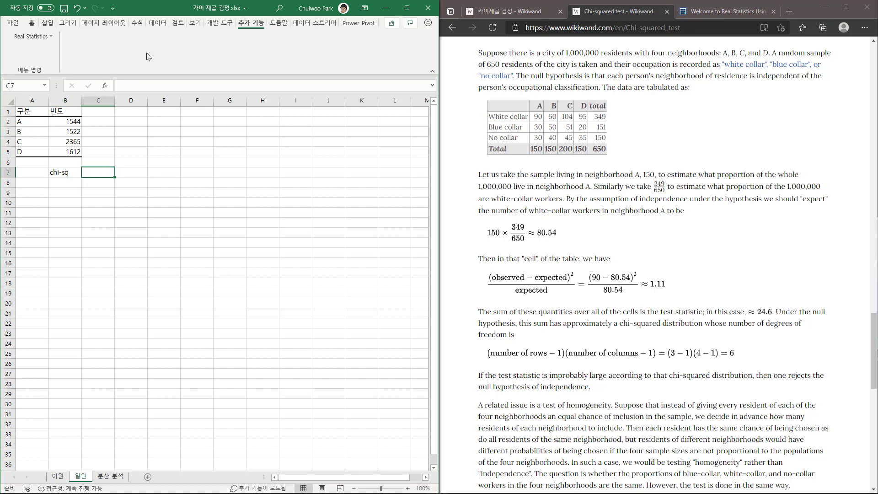
left_click(136, 90)
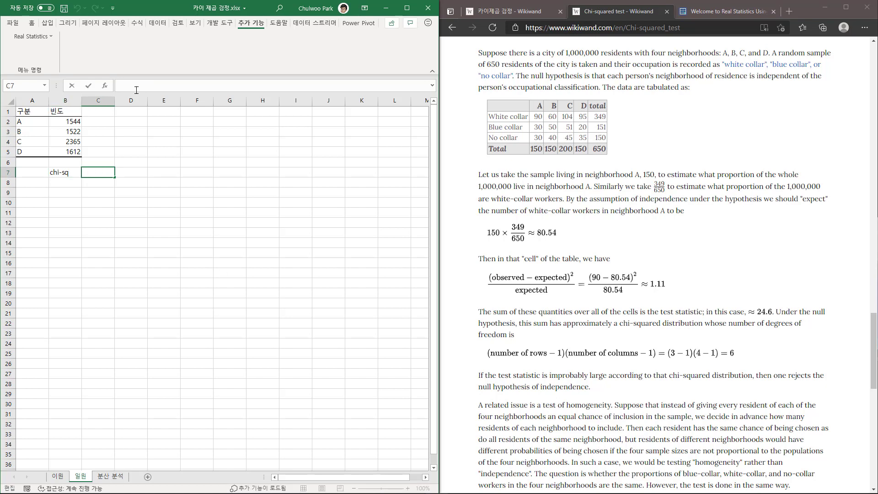
key("ctrl+v")
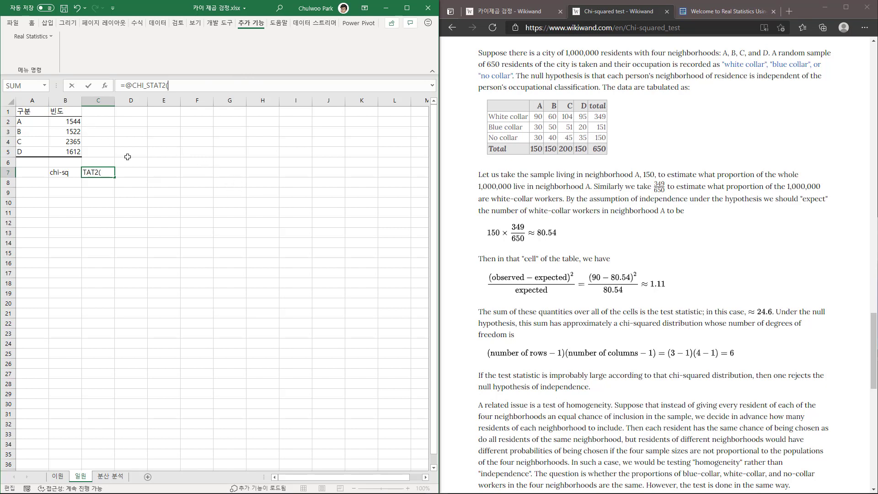
key("Return")
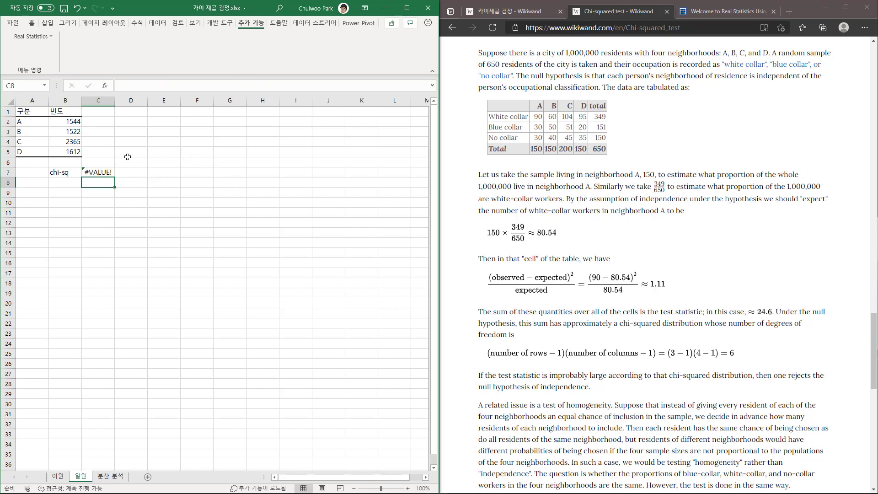
Check which observed and expected ranges the CHI_STAT2 formula in J15 of the 이원 sheet uses as arguments.
key("ctrl+Page_Up")
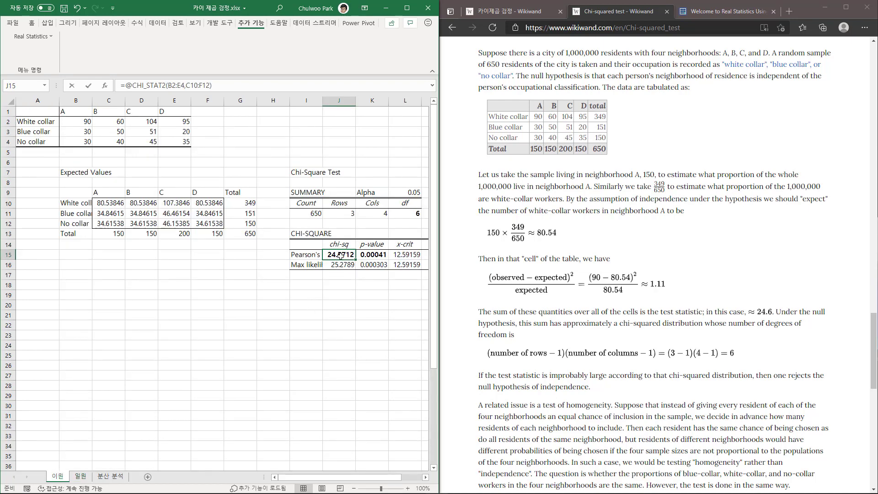
double_click(340, 256)
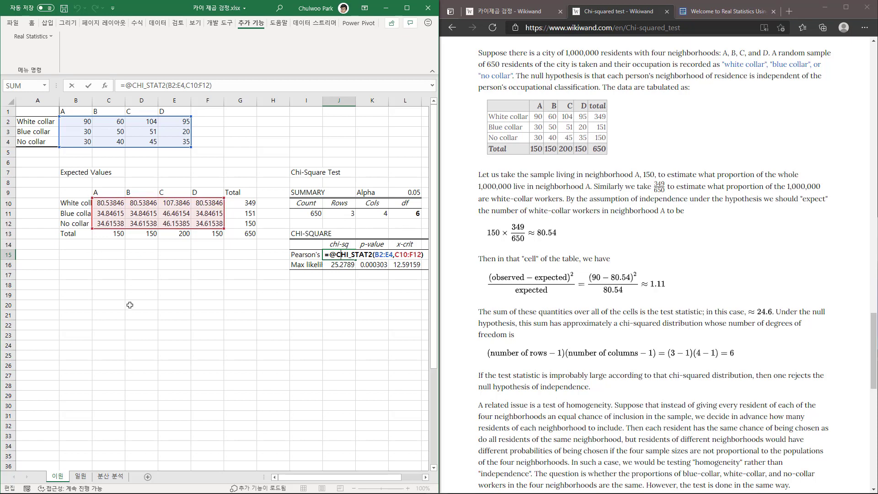
key("Escape")
Calculate the expected frequency in C2 of the 일원 sheet as SUM($B$2:$B$5) divided by the four categories, and fill it through C5.
left_click(84, 477)
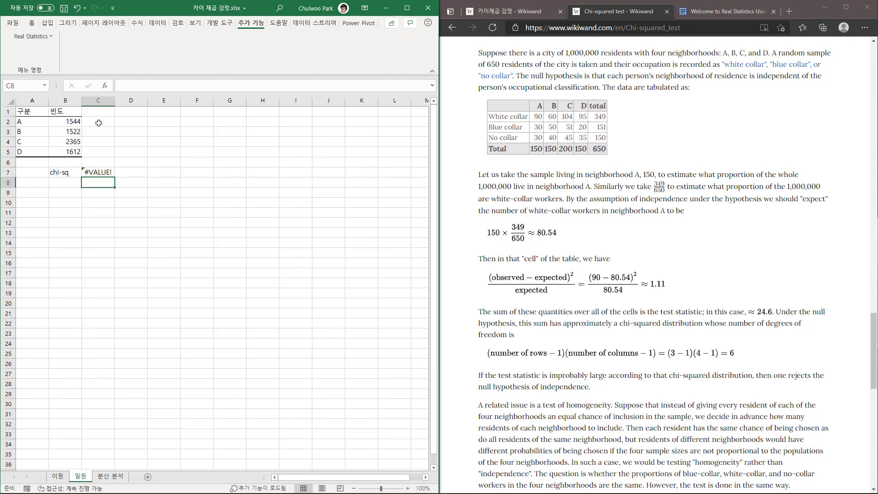
left_click(99, 123)
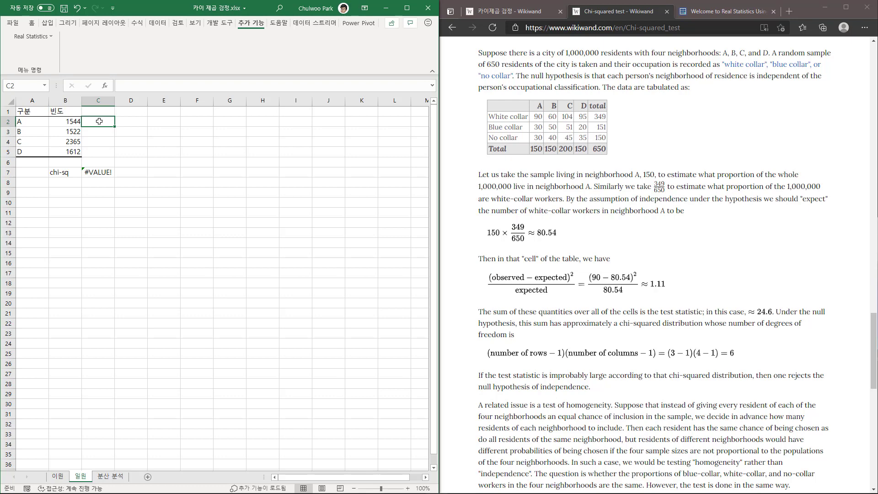
type("=sum(")
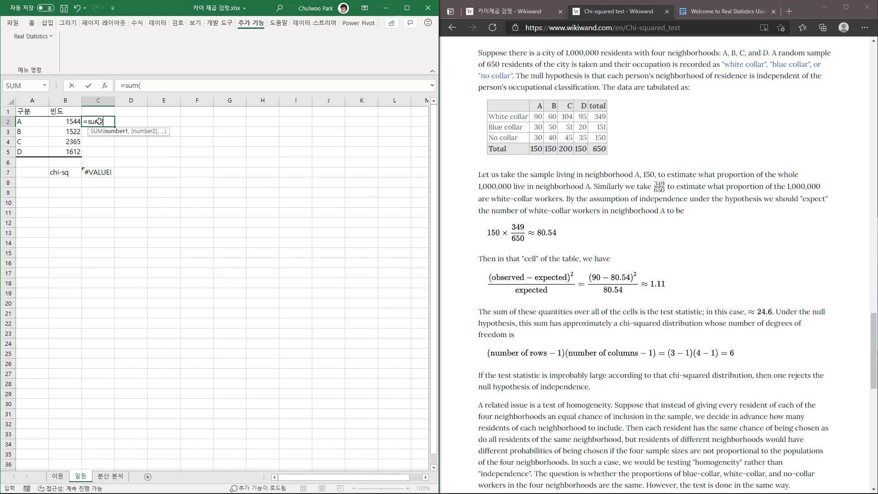
left_click_drag(67, 122, 67, 154)
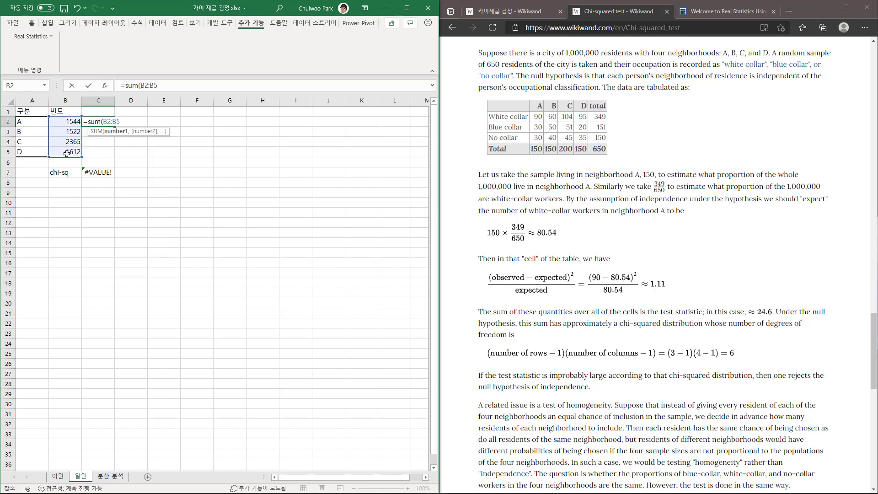
key("F4")
type(")/4")
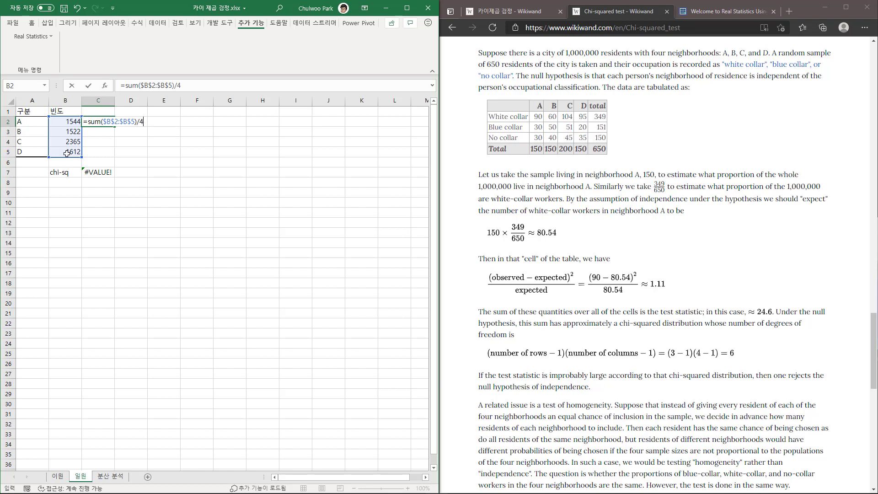
key("Return")
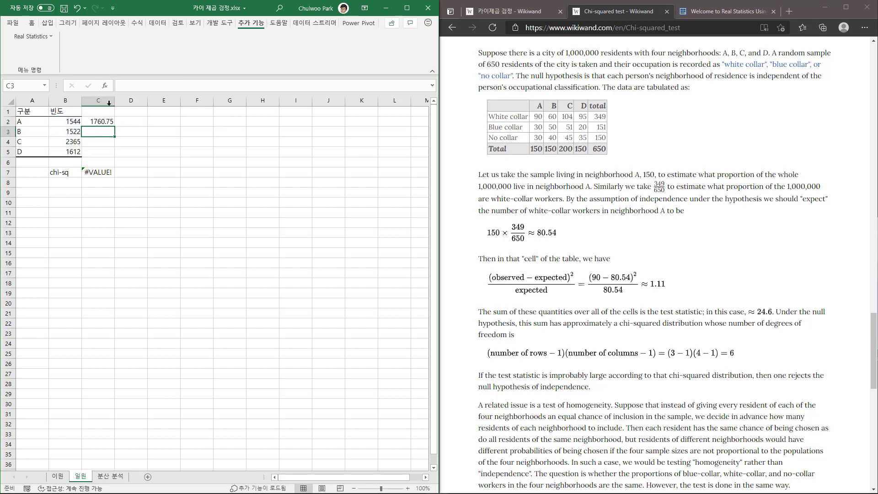
left_click(104, 122)
left_click_drag(114, 129, 115, 156)
Label the expected-frequency column 기대 in C1 and rename the frequency heading in B1 to 관측.
key("Up")
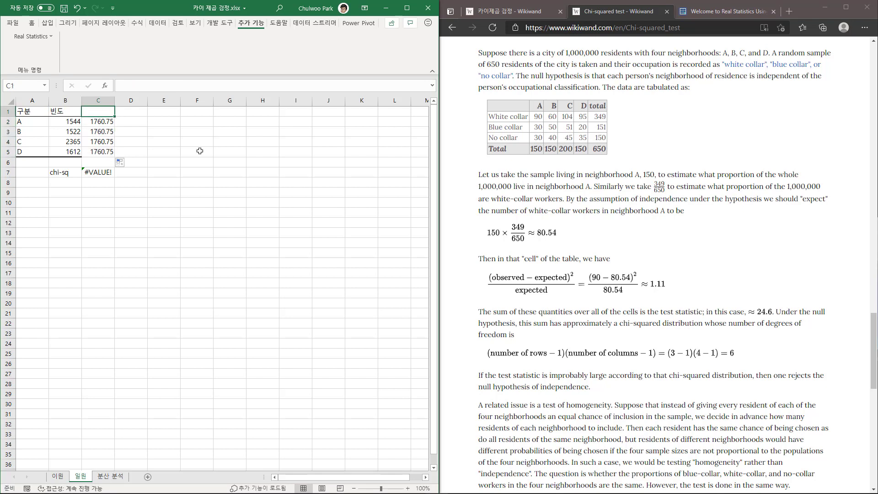
type("기대")
key("Left")
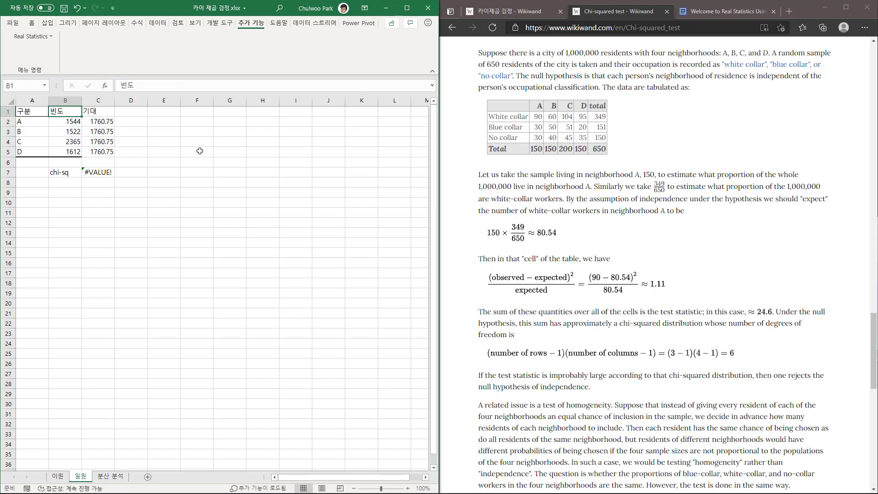
type("관측")
key("Return")
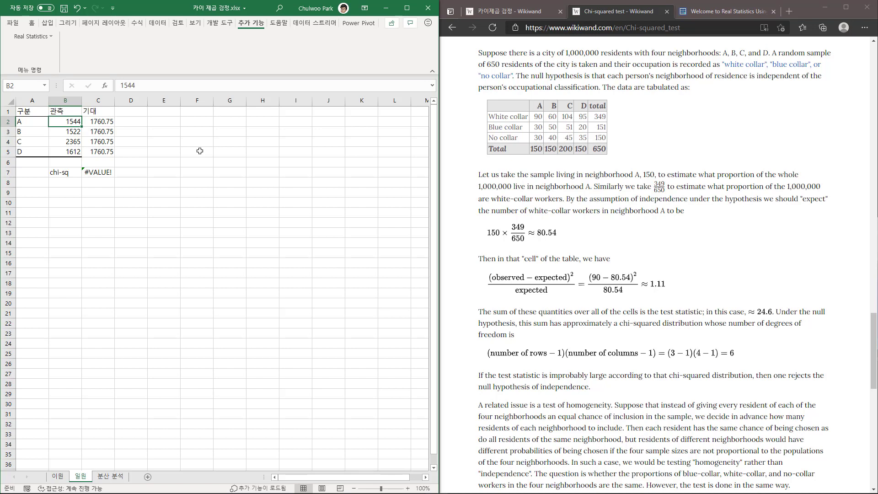
Complete the chi-sq formula in C7 as CHI_STAT2(B2:B5,C2:C5), using the observed and expected frequencies.
double_click(105, 173)
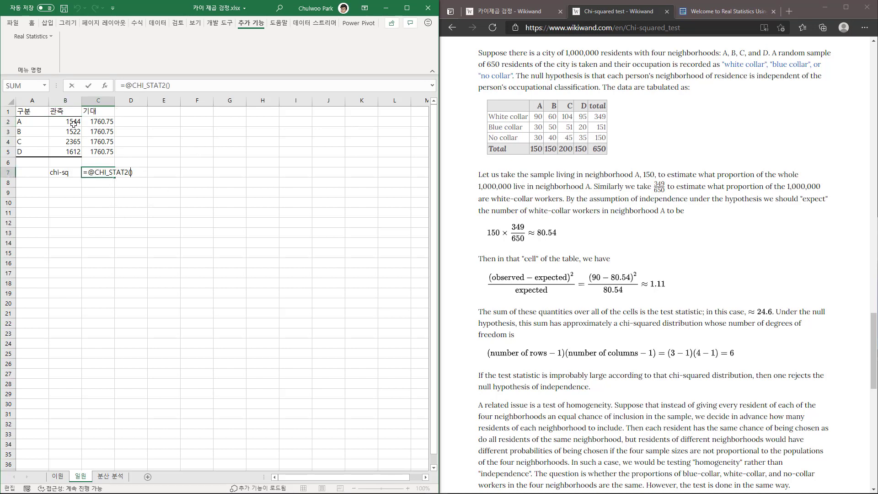
left_click_drag(71, 121, 69, 152)
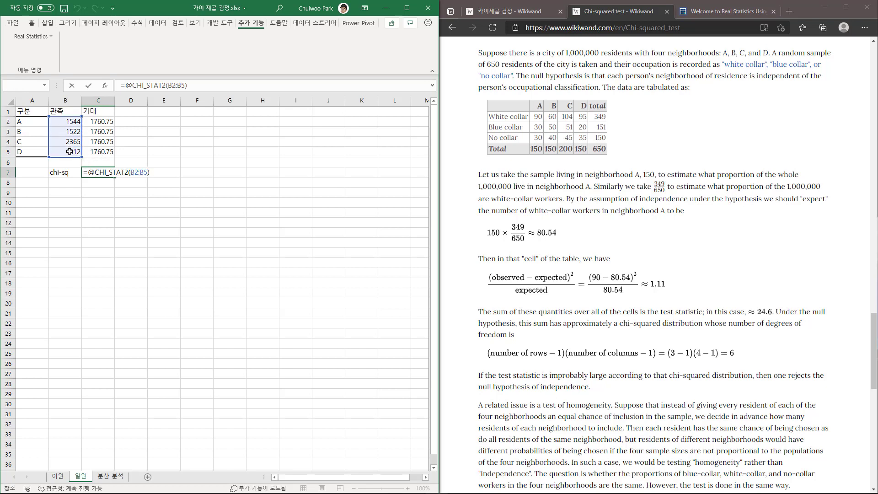
type(",")
left_click(107, 121)
left_click_drag(108, 130, 110, 153)
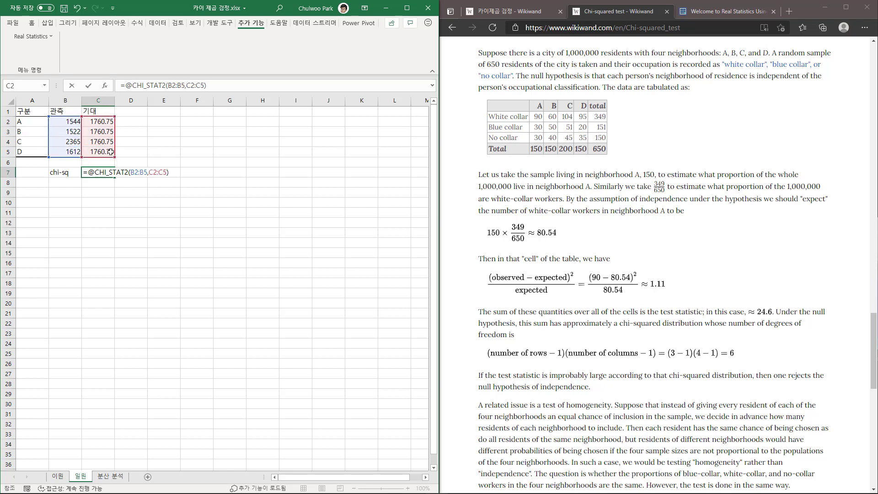
key("Return")
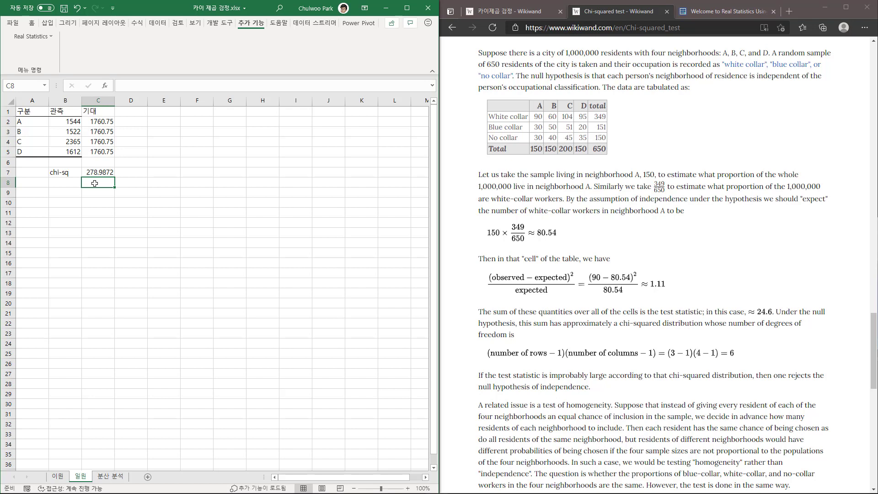
Label cell B8 below chi-sq as df.
left_click(71, 183)
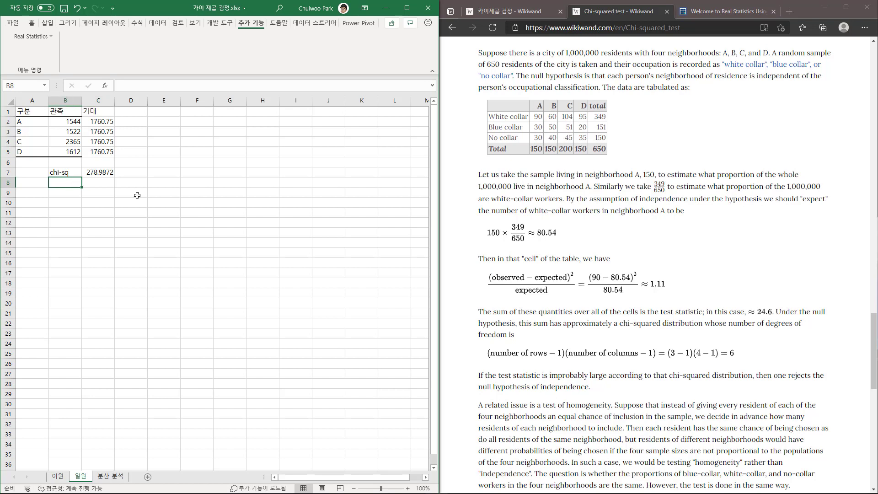
type("ㅇㄹ")
key("Right")
key("Left")
key("BackSpace")
key("BackSpace")
type("df")
key("Right")
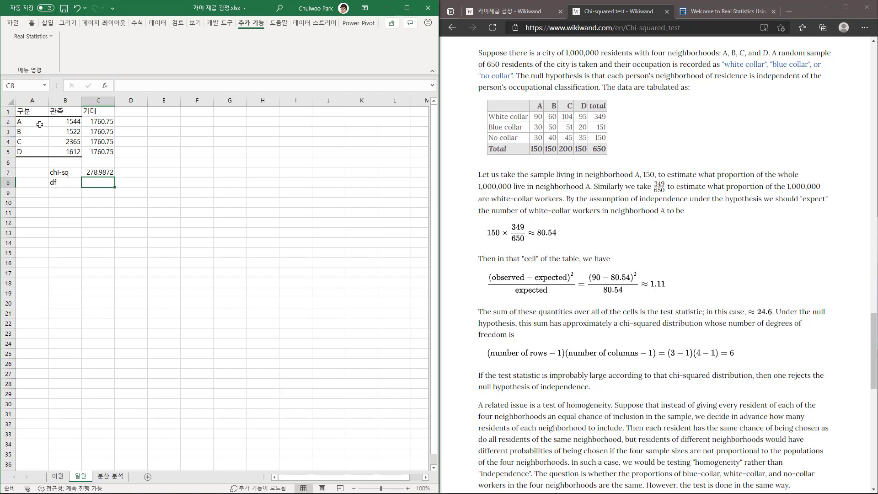
Enter =COUNT(A2:A5)-1 in C8 for the degrees of freedom.
type("=")
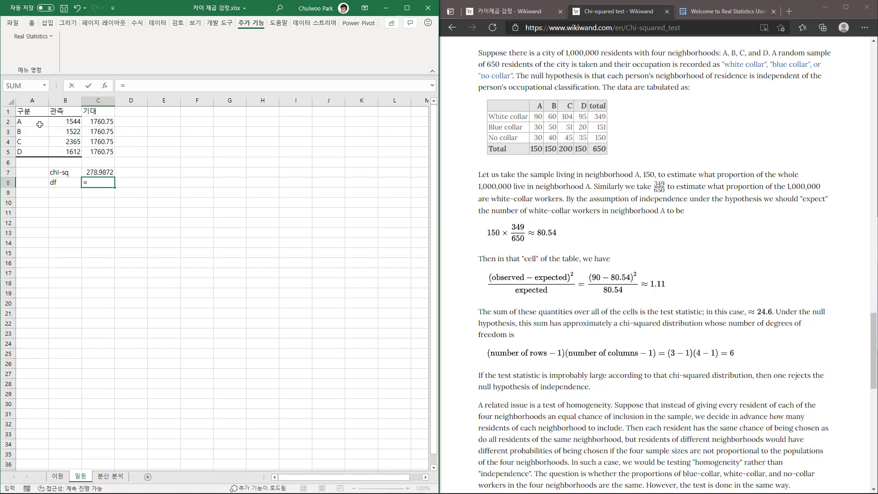
type("count")
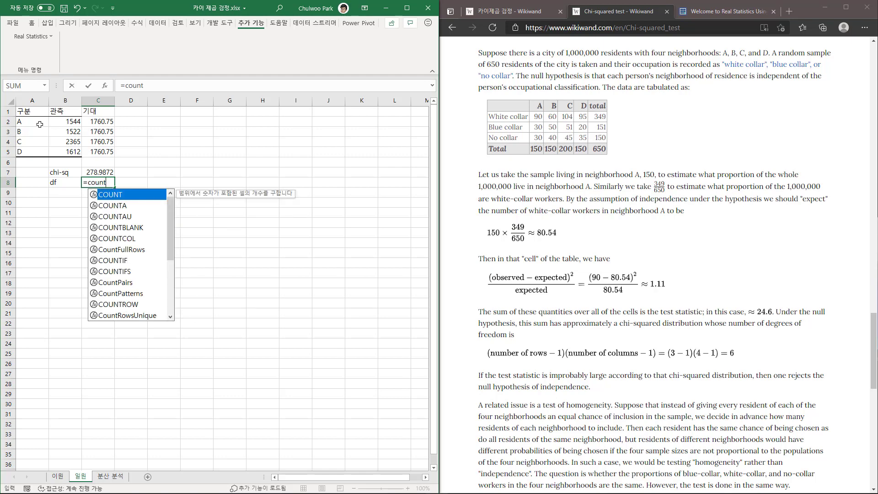
type("(")
left_click_drag(24, 123, 34, 151)
type(")-1")
key("Return")
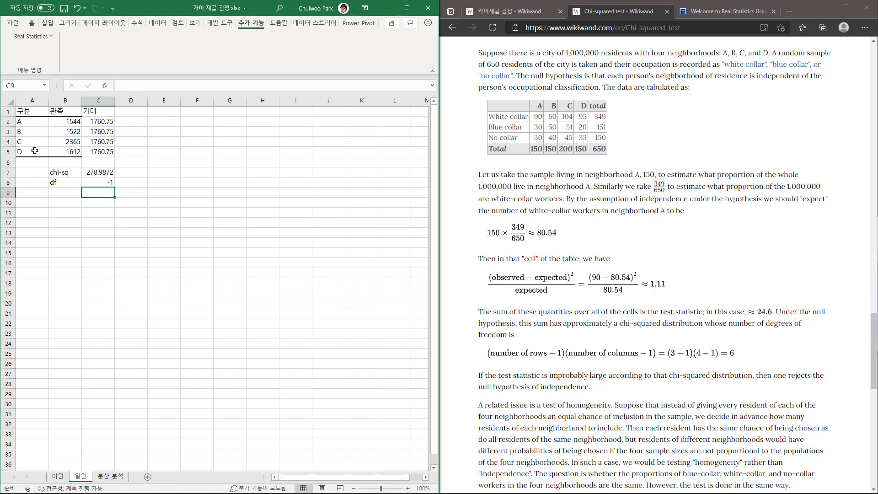
Change the function in the C8 degrees-of-freedom formula to COUNTA so that it counts the text categories.
key("Up")
key("F2")
key("Left")
key("Left")
key("Left")
key("Left")
key("Left")
key("Left")
key("Left")
key("Left")
key("Left")
type("a")
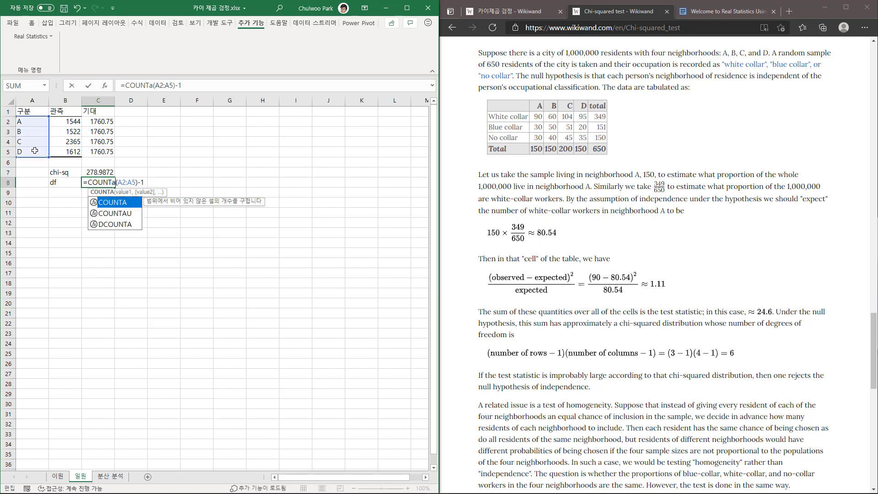
key("Return")
key("Up")
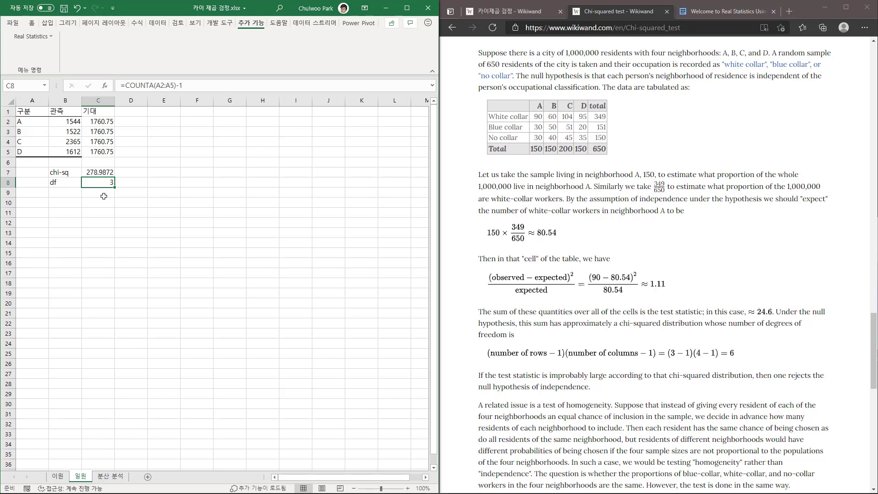
Label cell B9 below df as p-value.
left_click(67, 193)
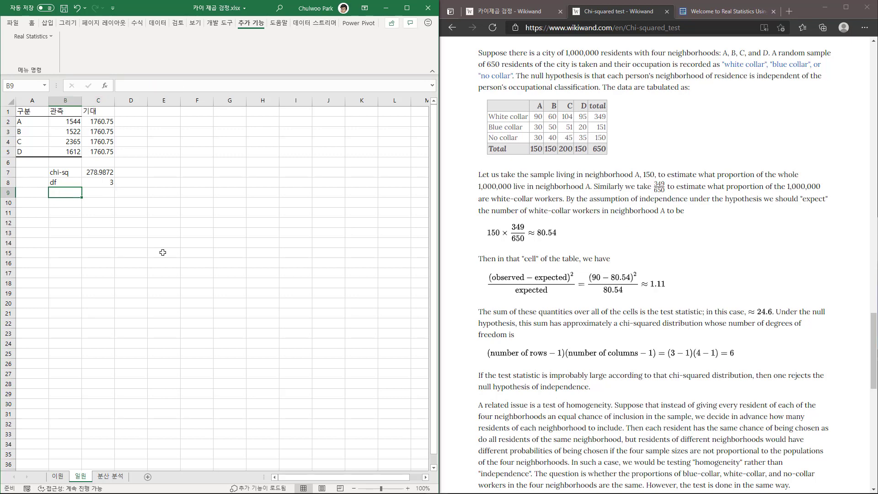
type("p-value")
key("Tab")
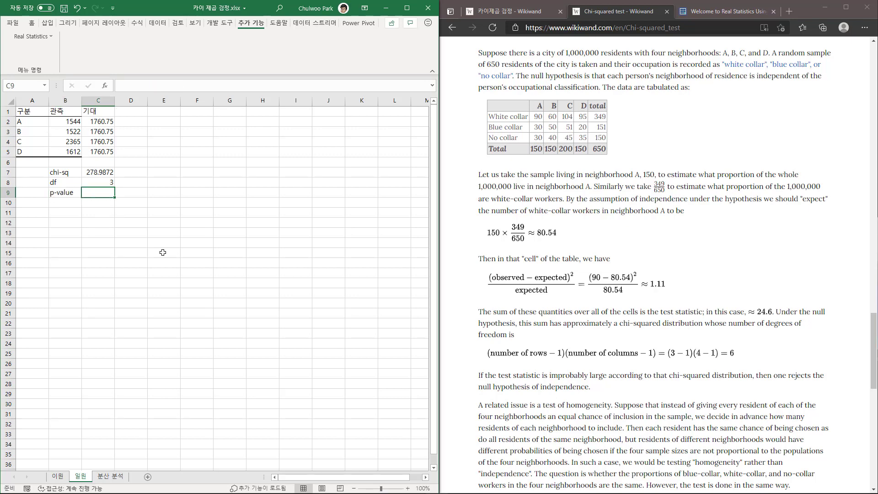
Copy the opening =CHISQ.DIST.RT( from the Pearson p-value formula in K15 on the 이원 sheet into C9 on the 일원 sheet.
left_click(58, 476)
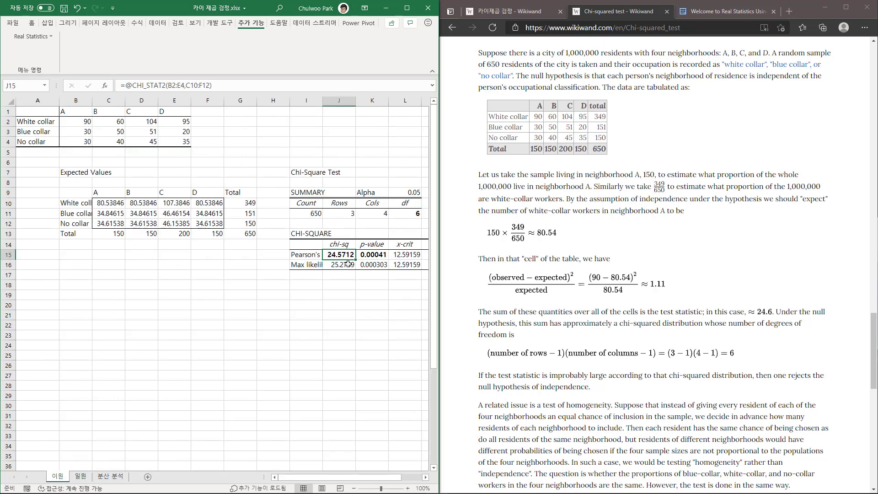
left_click(371, 255)
double_click(370, 254)
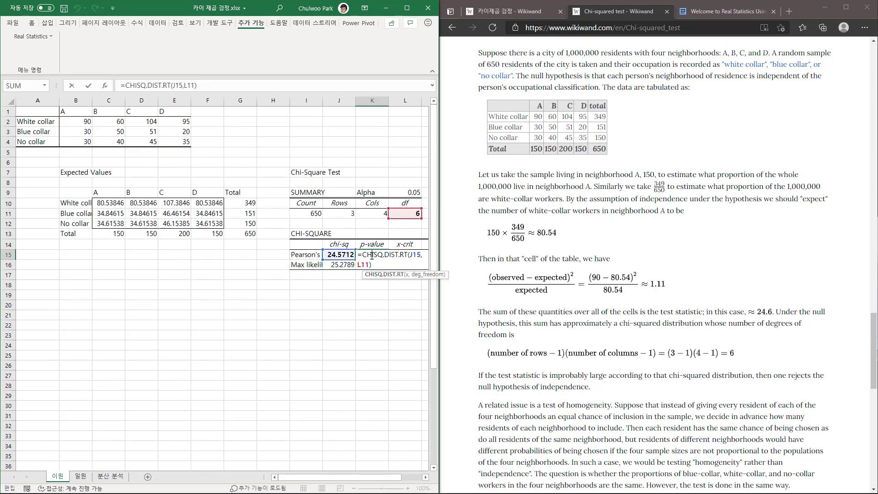
left_click_drag(364, 256, 410, 257)
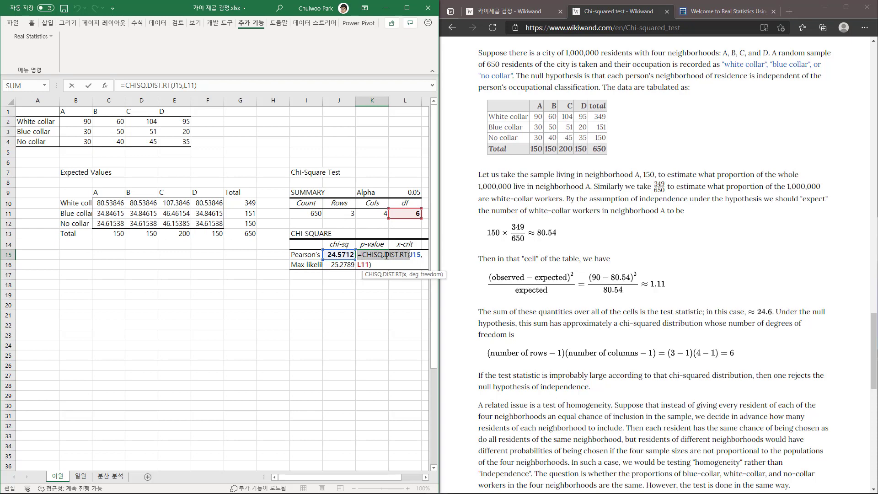
key("ctrl+c")
key("Escape")
left_click(80, 476)
key("ctrl+v")
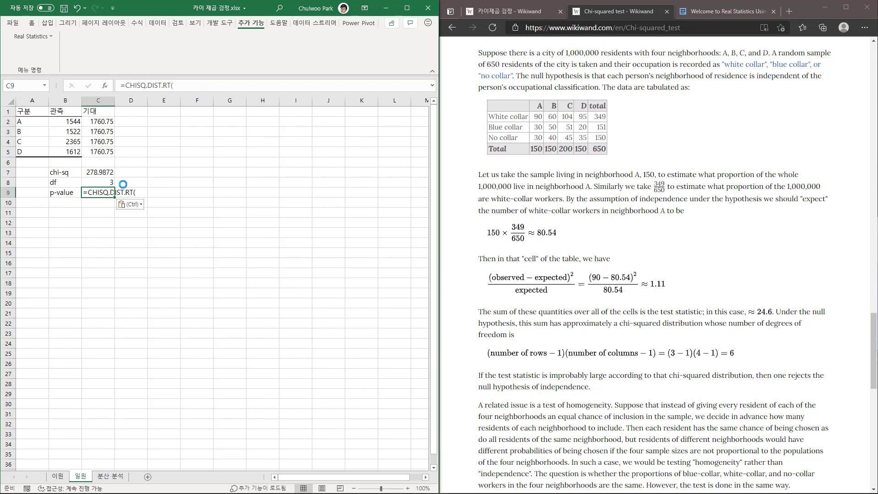
Complete the p-value formula in C9 as =CHISQ.DIST.RT(C7,C8).
left_click(179, 85)
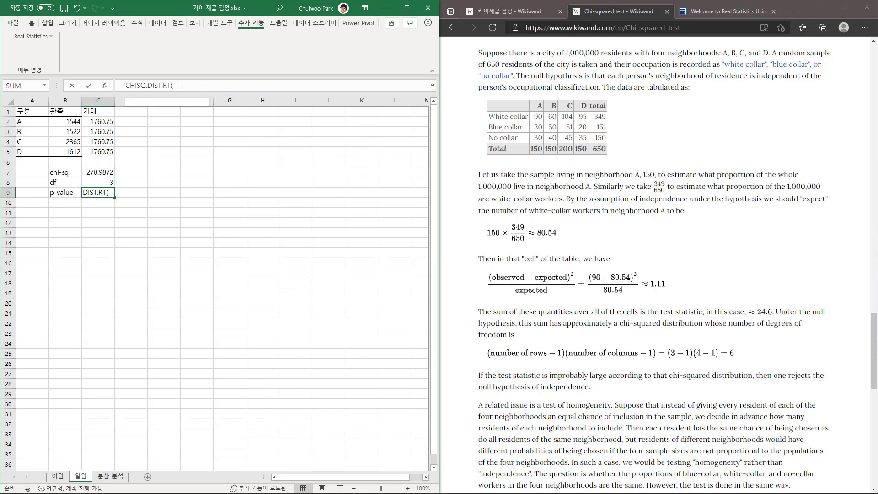
left_click(96, 172)
type(",")
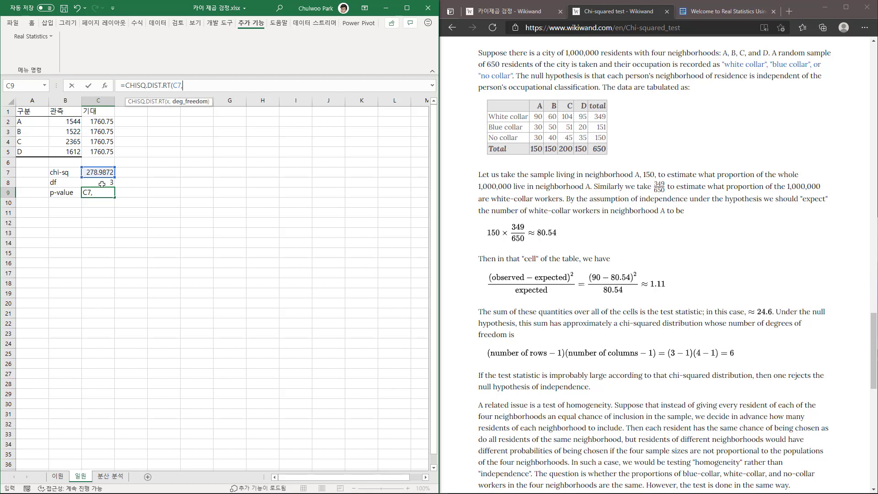
left_click(102, 184)
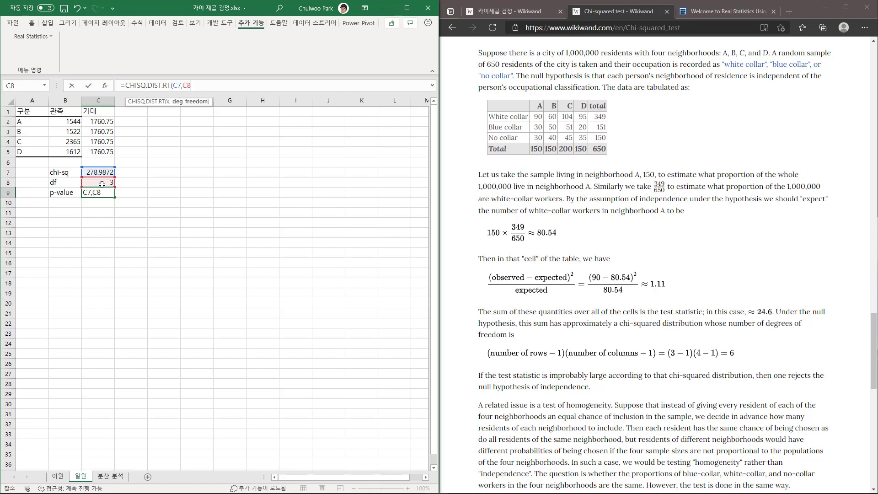
key("Return")
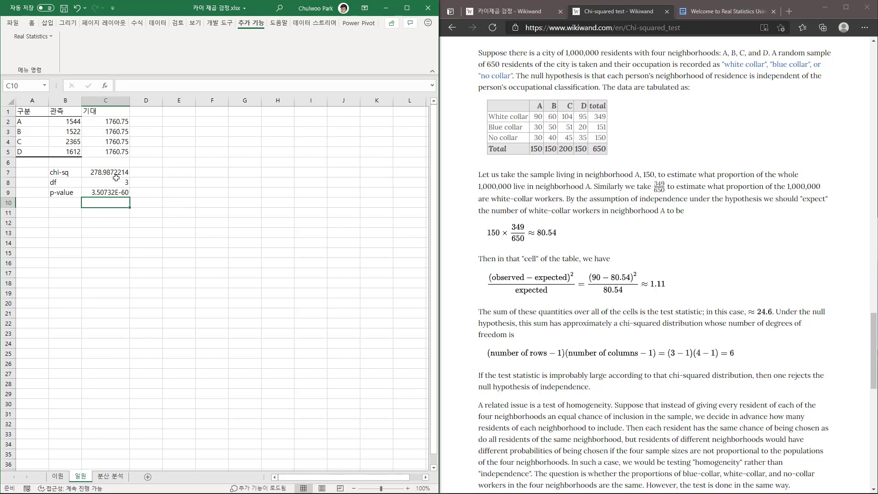
Enter the note <0.05 in D9 beside the p-value.
left_click(110, 192)
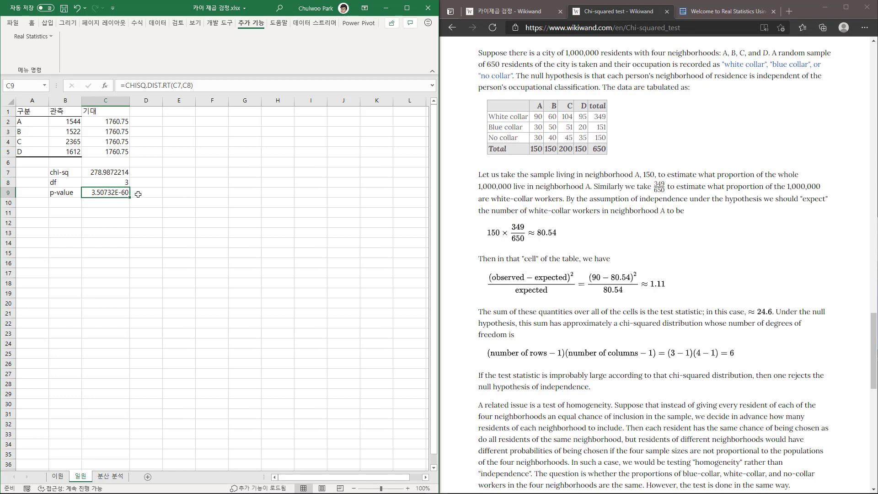
left_click(141, 194)
type("<0.05")
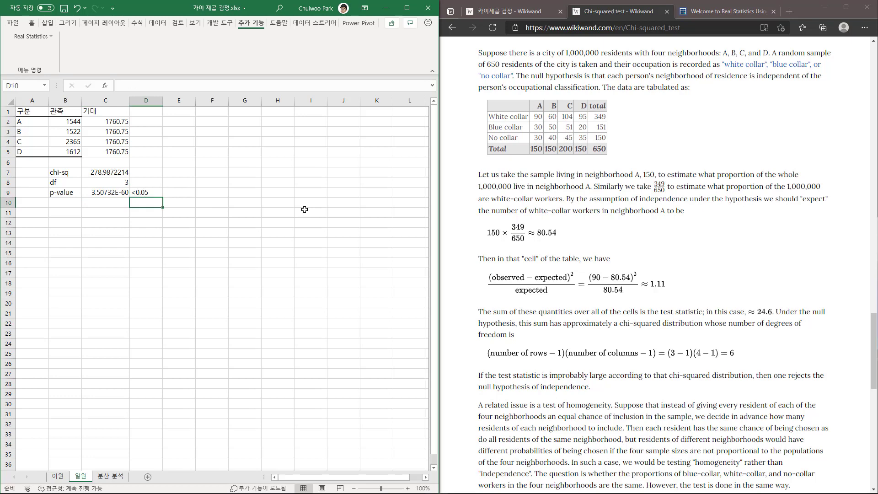
Review the observed counts in B2:B5, the expected values in C2:C5 and the test results in C7:C9.
key("Left")
key("Left")
key("Up")
key("Up")
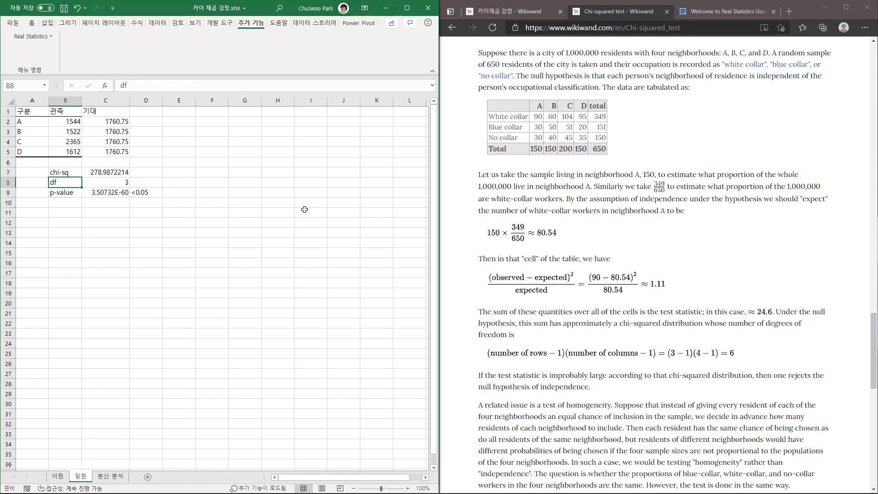
key("Right")
key("Right")
left_click_drag(67, 122, 68, 151)
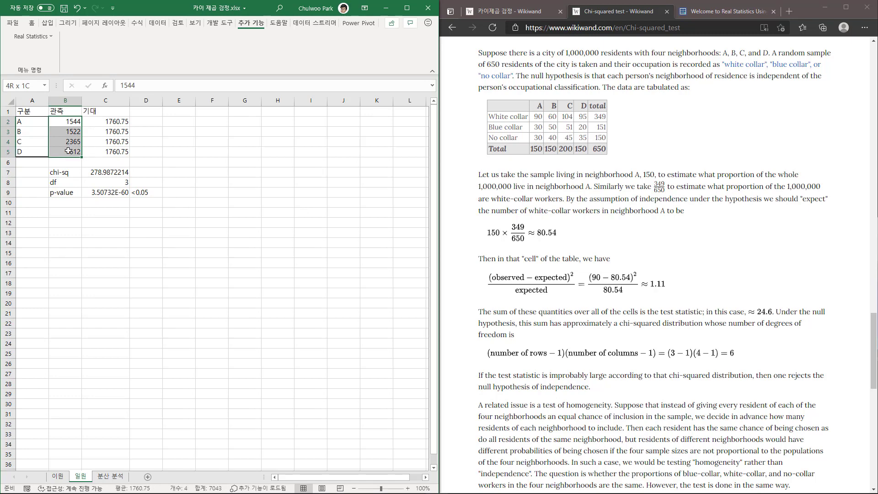
left_click_drag(68, 151, 68, 151)
left_click_drag(71, 121, 74, 153)
left_click(138, 193)
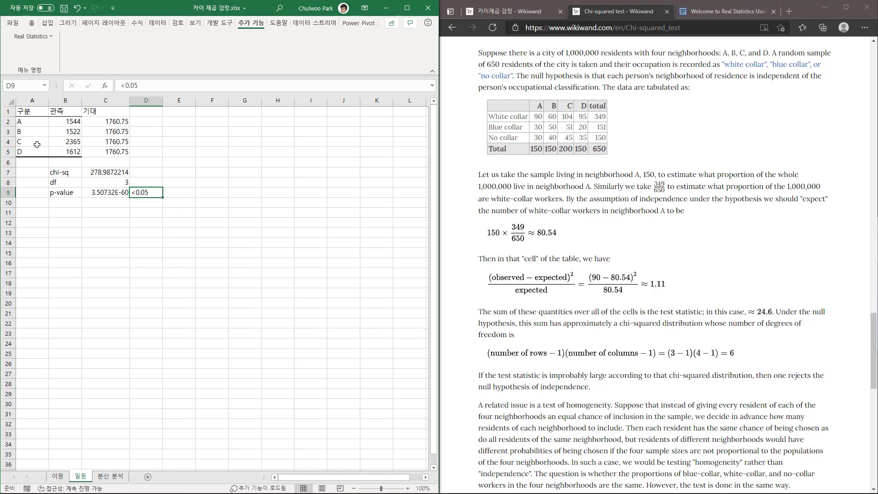
left_click_drag(33, 142, 68, 150)
left_click(71, 143)
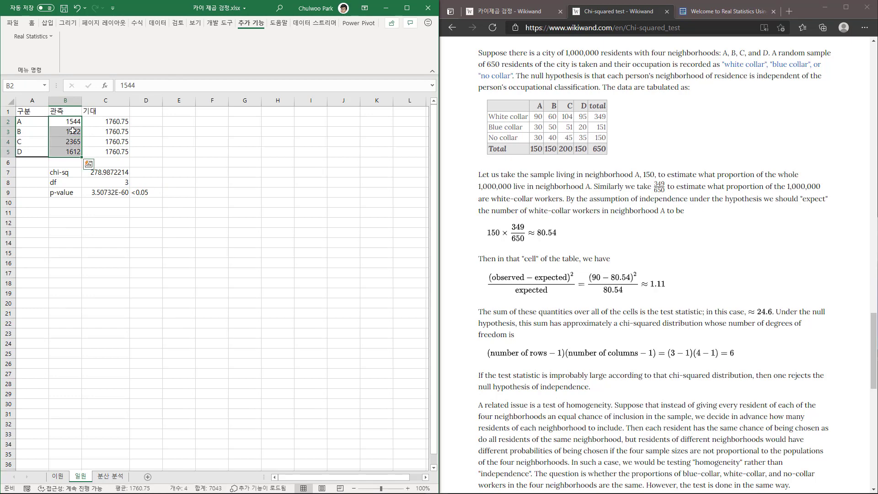
left_click(69, 143)
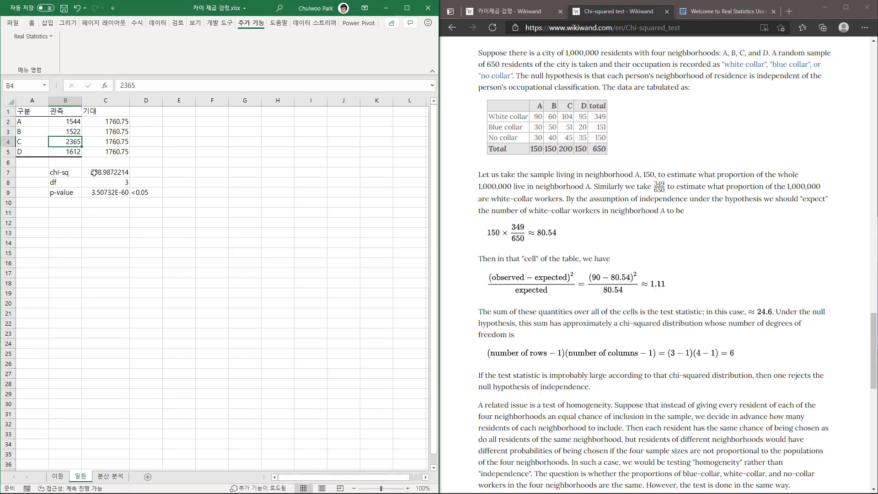
left_click_drag(94, 173, 99, 192)
left_click(103, 230)
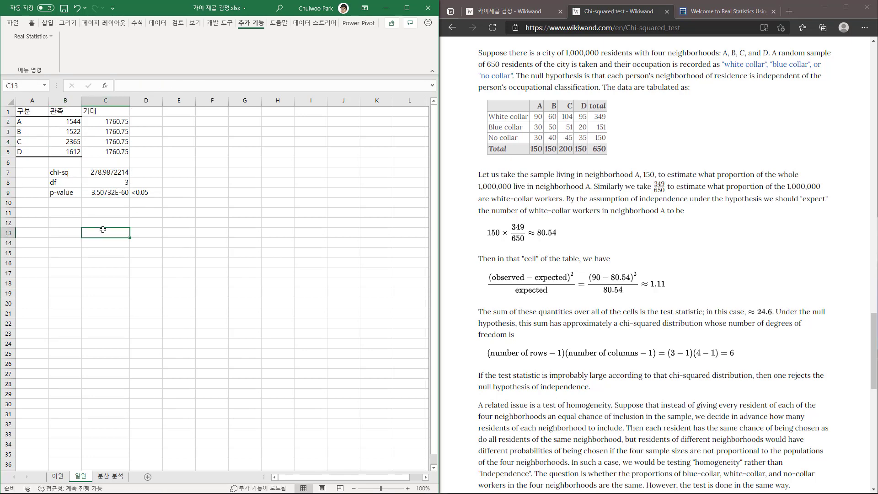
left_click_drag(108, 121, 108, 156)
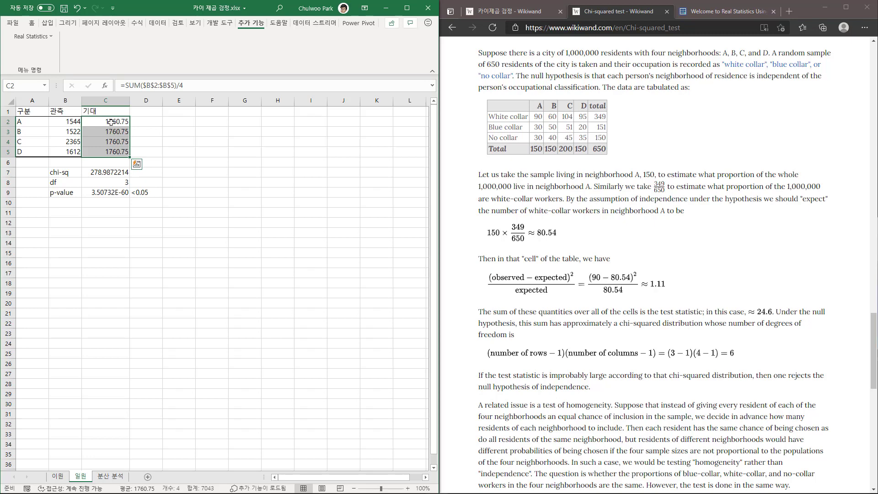
left_click(64, 122)
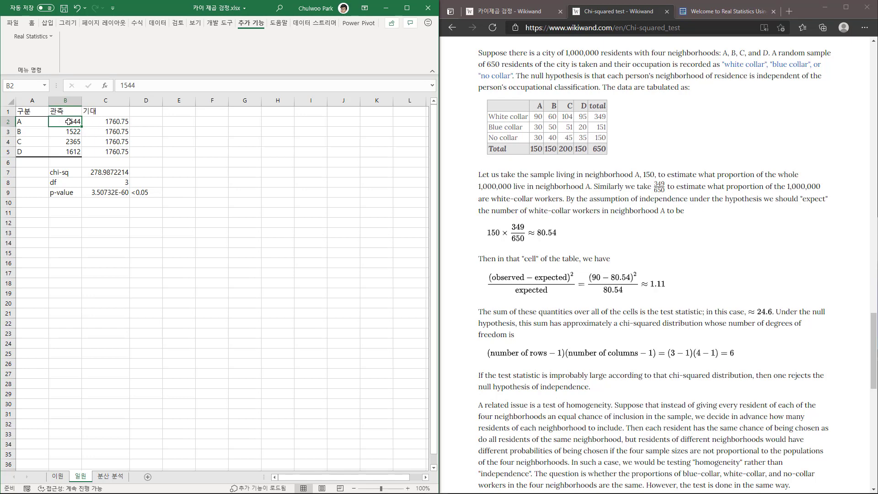
left_click(68, 142)
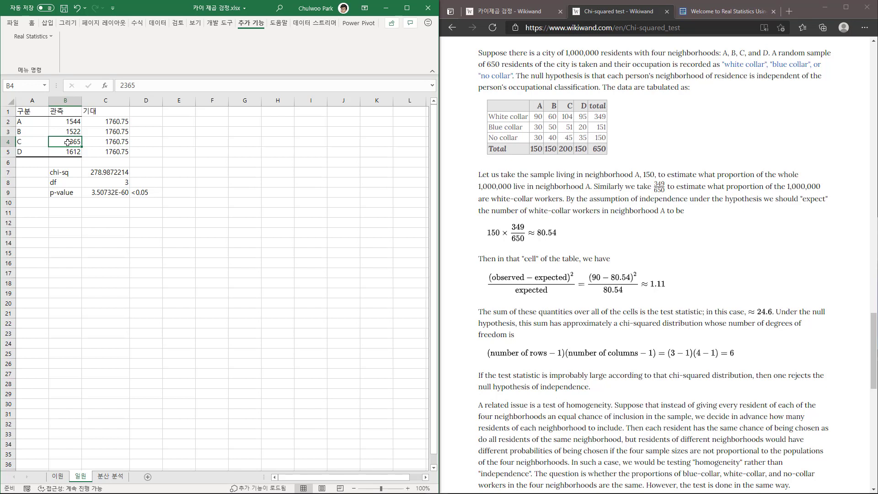
Change the divisor in the C4 expected-value formula to 2.
left_click(109, 143)
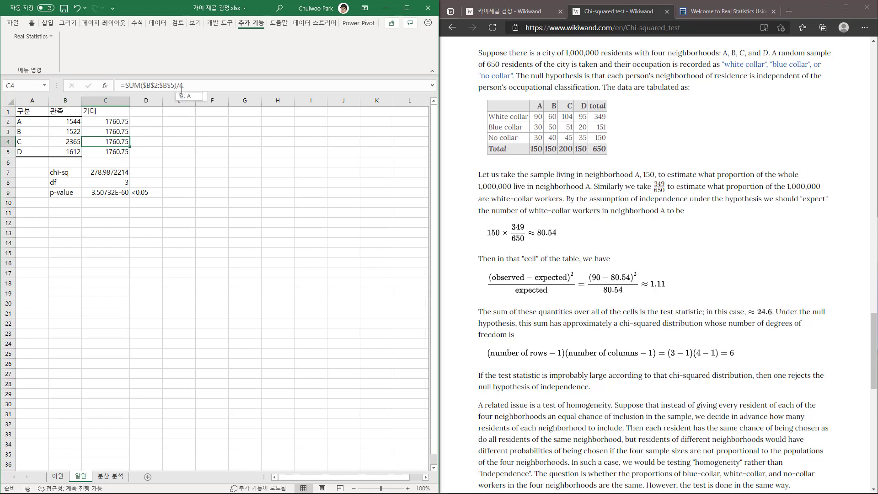
left_click(197, 87)
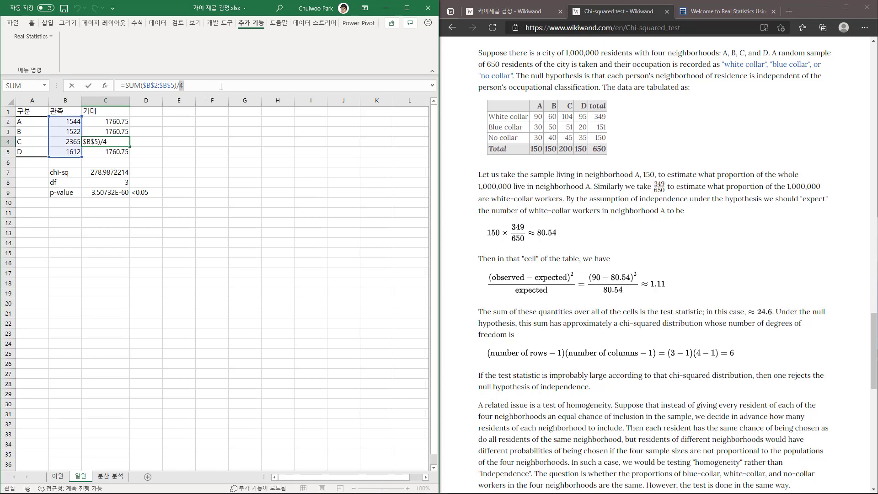
type("2")
key("Return")
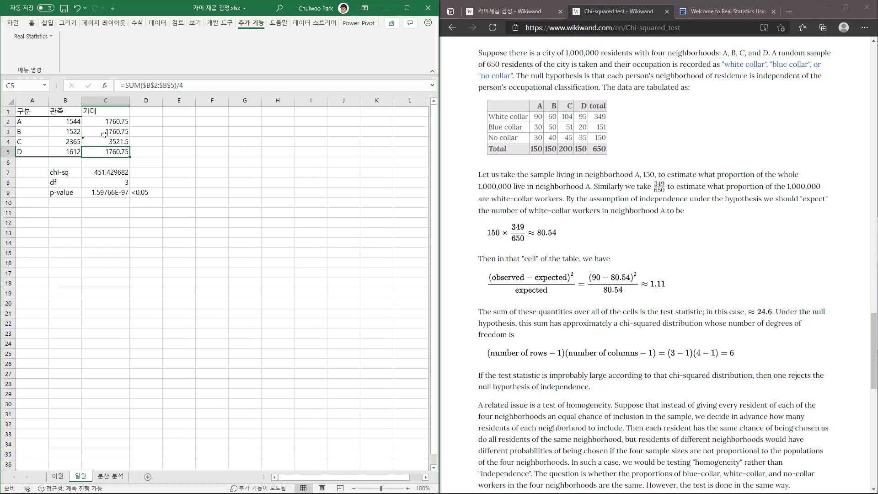
Change the C2 expected-value formula to =SUM($B$2:$B$5)*0.2 so that category A expects 20% of the total.
left_click(177, 85)
key("Escape")
left_click(126, 122)
left_click(182, 85)
left_click_drag(183, 87, 217, 87)
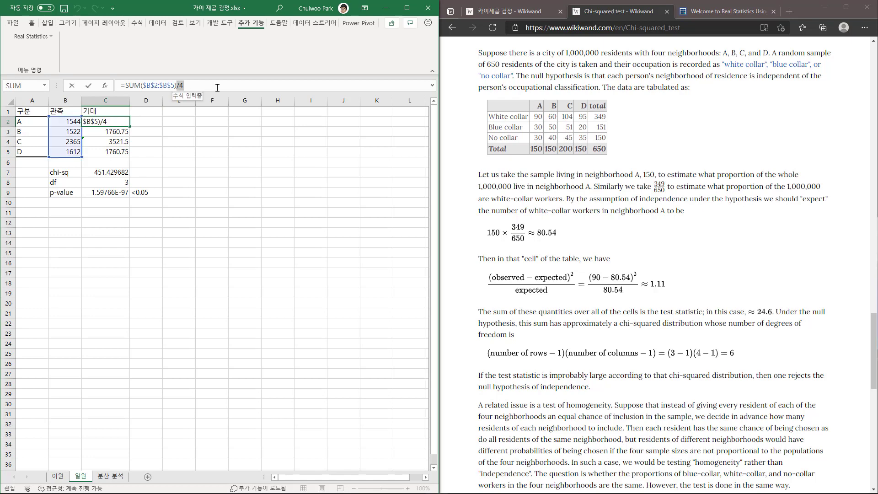
type("*20")
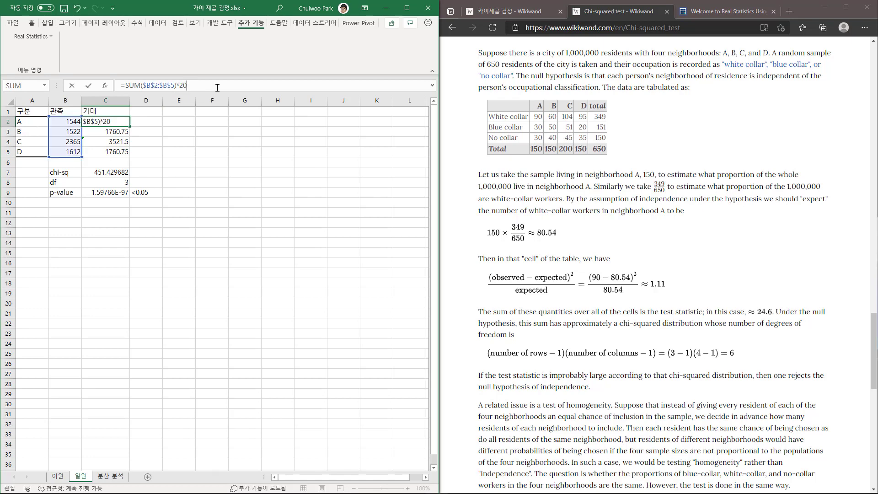
key("BackSpace")
key("BackSpace")
type(".2")
key("Return")
Replace the division in the expected-value formulas with multiplication by 0.2 in C3, 0.4 in C4 and 0.2 in C5.
left_click_drag(177, 85, 221, 85)
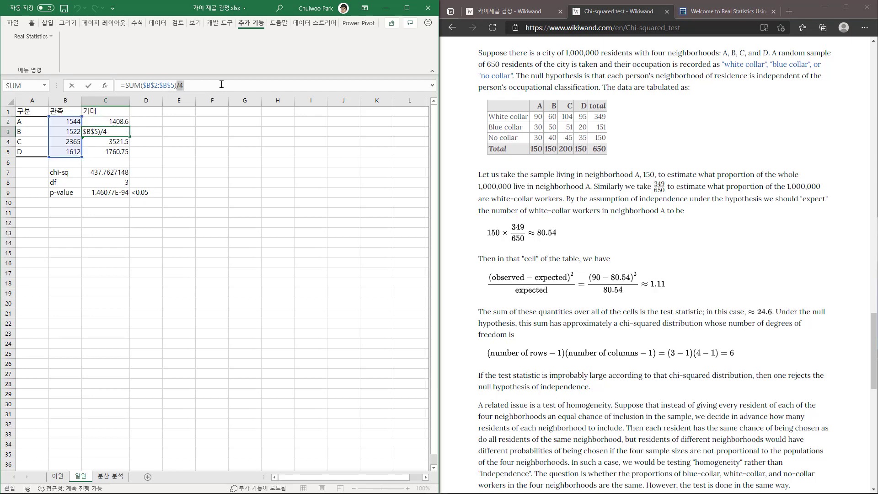
type("*.2")
key("Return")
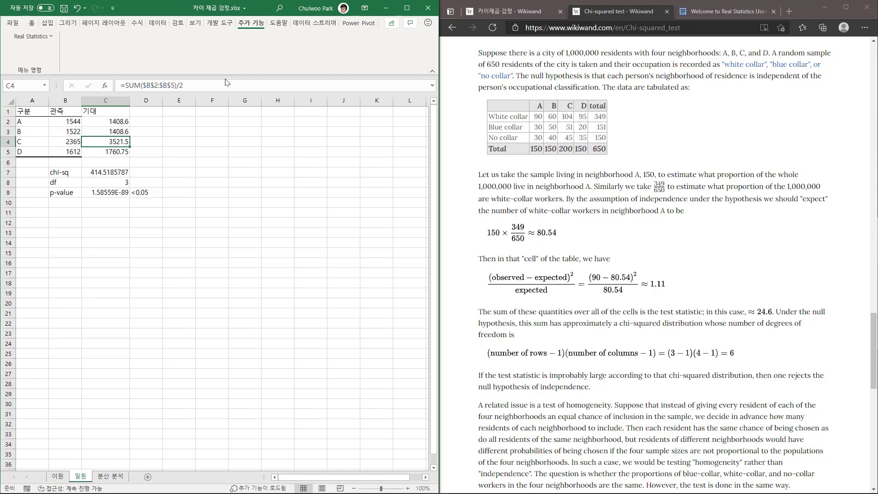
left_click_drag(177, 86, 226, 82)
type("*.4")
key("Return")
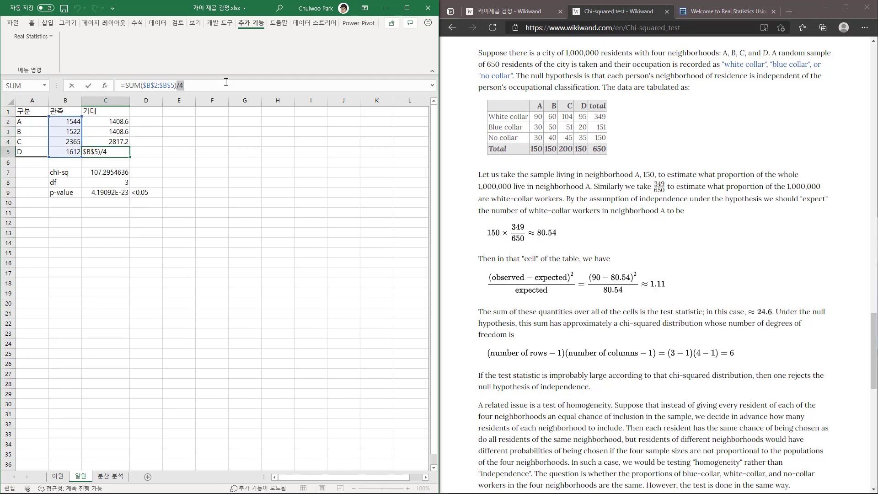
type("*.2")
key("Return")
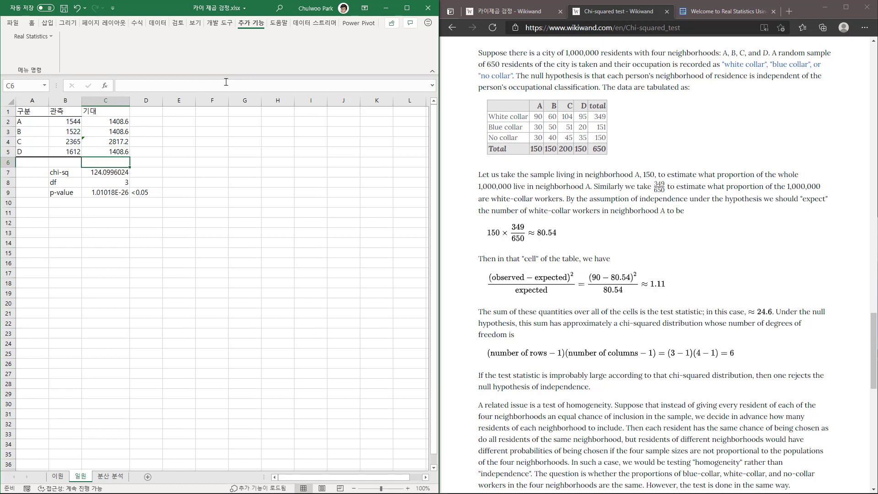
Examine the expected values in C2:C5, comparing category C's proportion with those of the other categories.
left_click(123, 143)
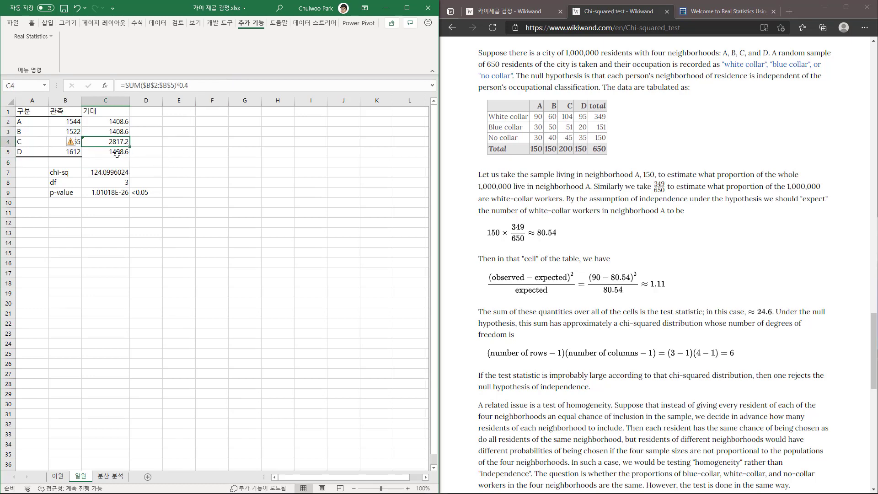
left_click_drag(106, 122, 106, 151)
left_click(106, 140)
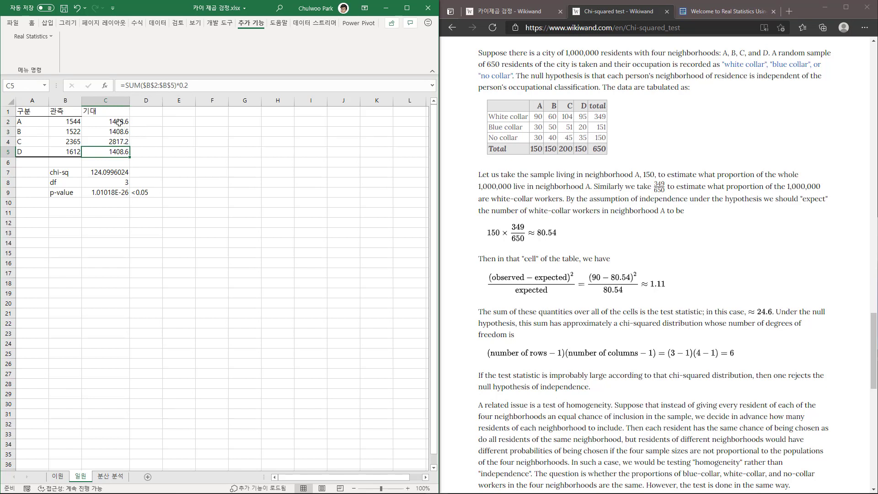
left_click_drag(121, 122, 122, 150)
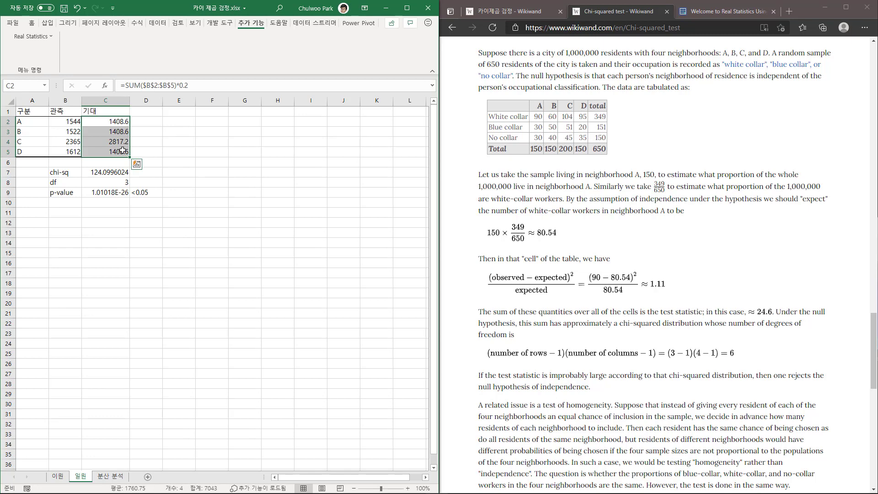
left_click_drag(26, 142, 105, 131)
left_click(102, 120)
left_click(108, 153)
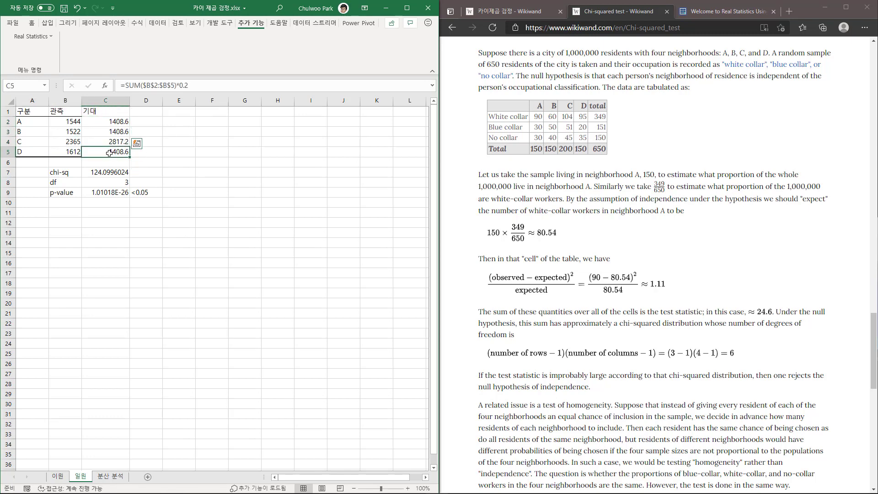
left_click(105, 141)
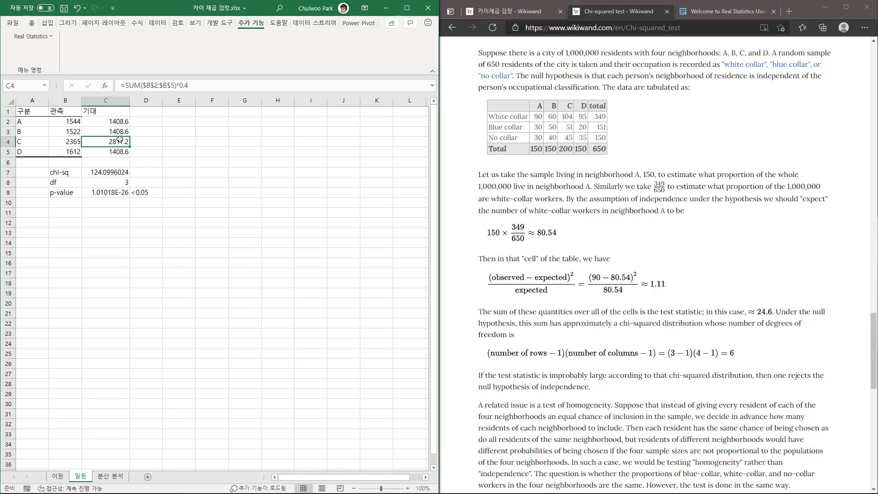
Compare the observed counts in B2:B5 with the expected values in C2:C5, and review the chi-sq, df and p-value results.
left_click_drag(73, 122, 71, 150)
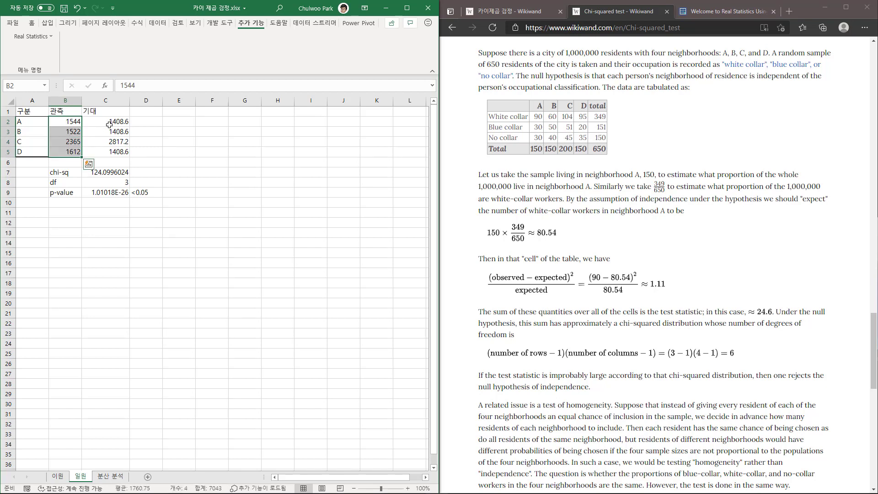
left_click_drag(110, 124, 114, 150)
left_click_drag(73, 123, 74, 147)
left_click(120, 174)
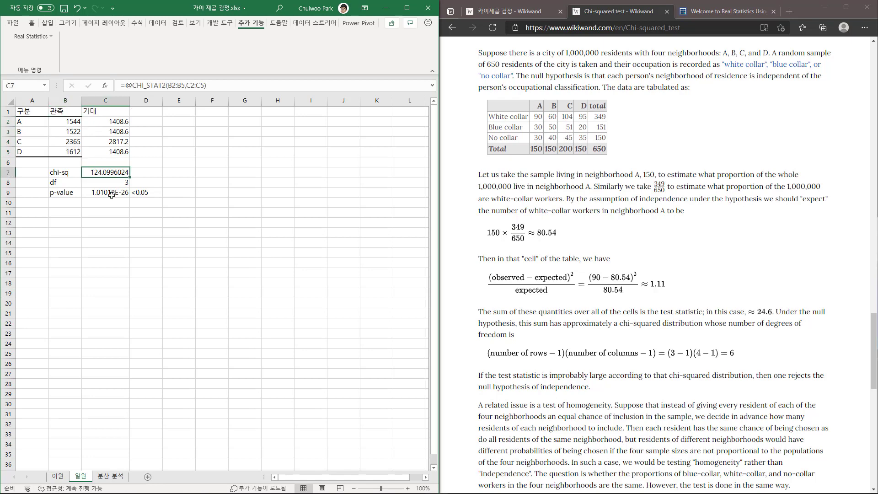
left_click_drag(29, 122, 29, 151)
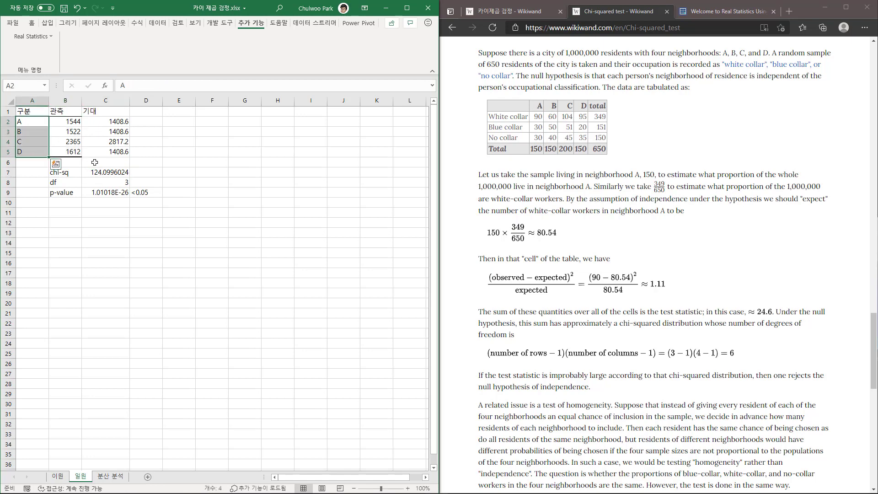
left_click(110, 192)
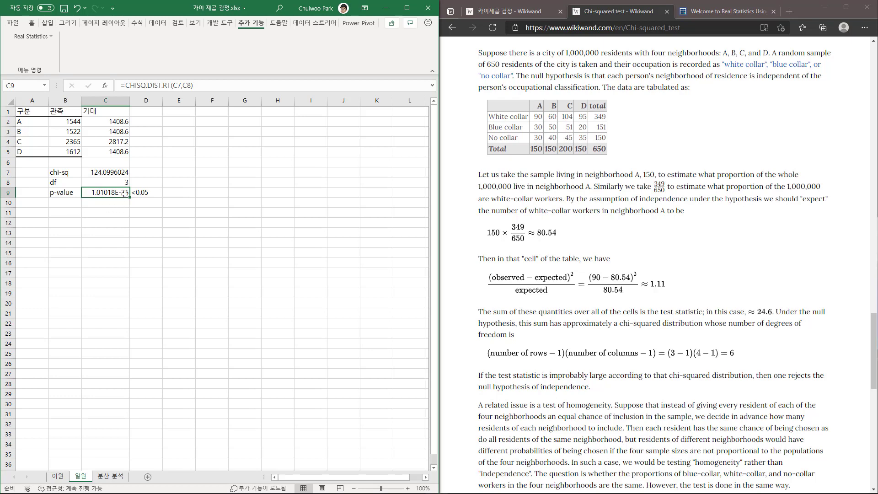
left_click(68, 174)
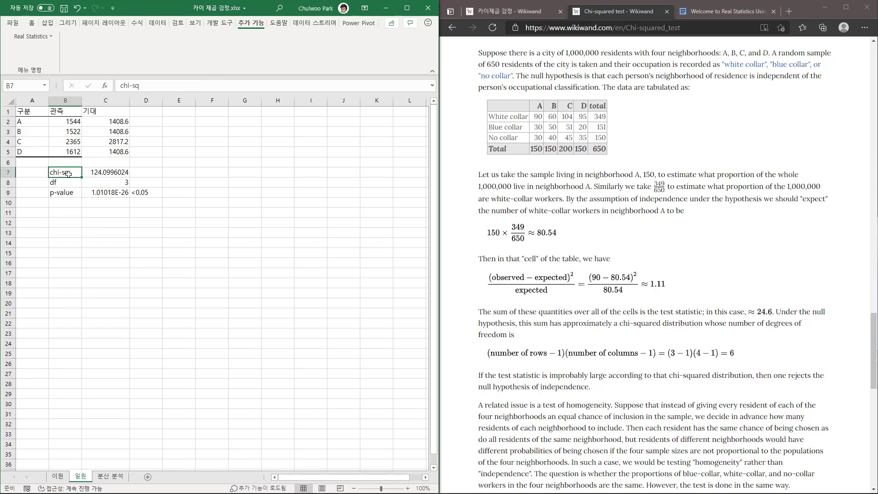
left_click(65, 183)
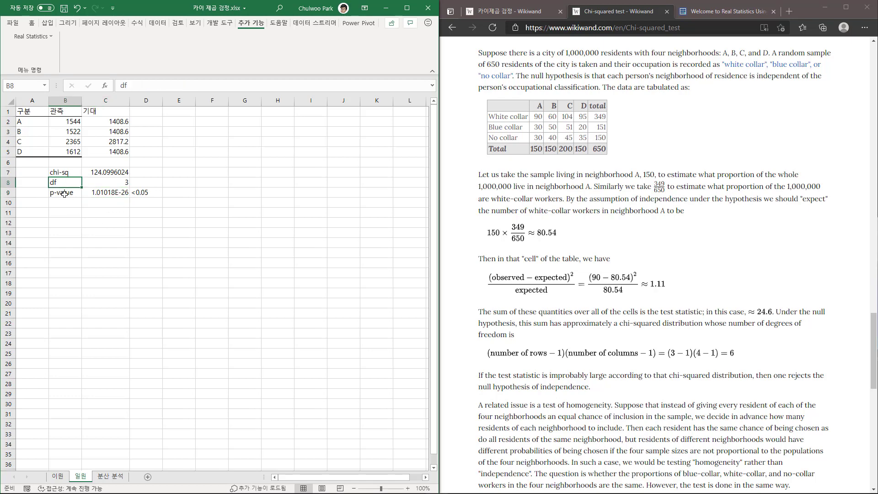
left_click(64, 194)
left_click(63, 213)
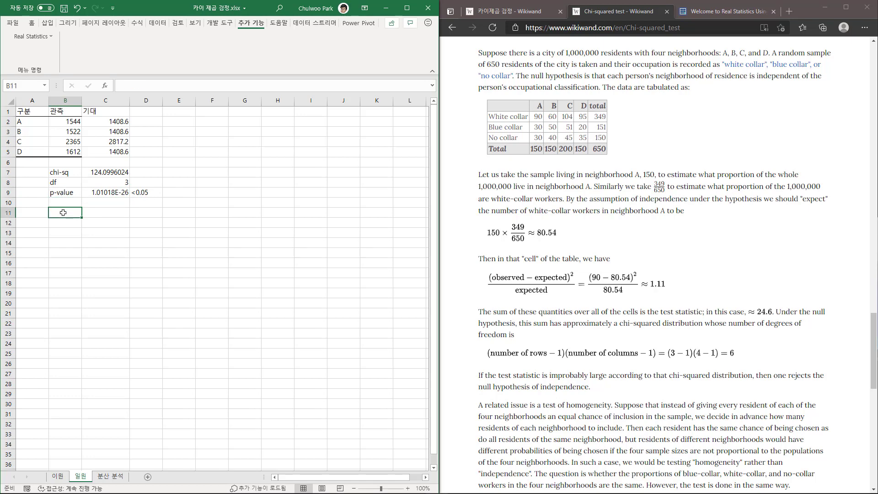